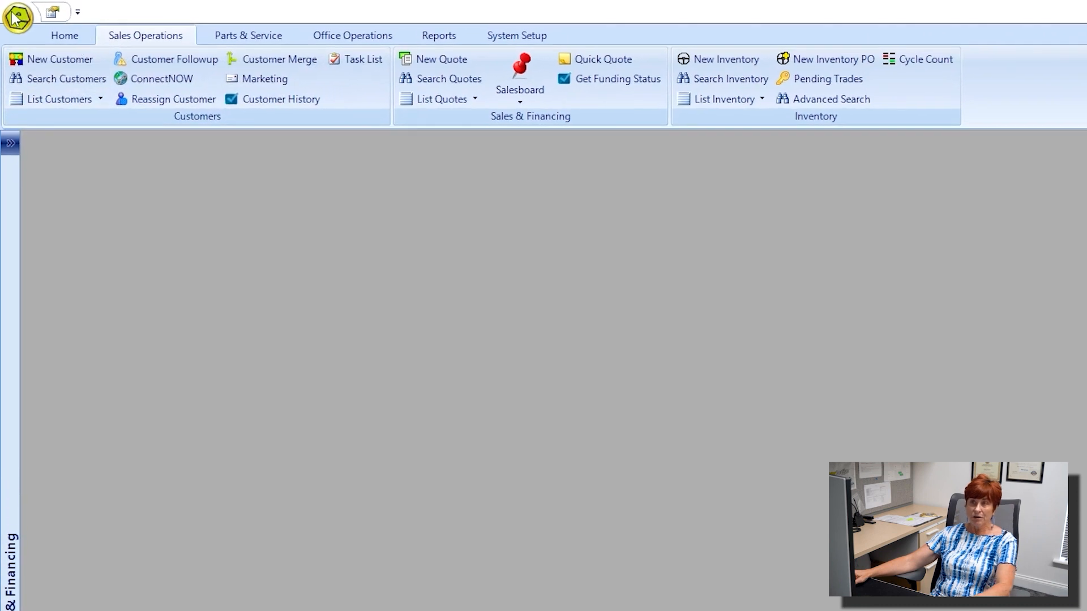
# Browse the shortcut and command menus, then start a new customer record.
pyautogui.click(17, 19)
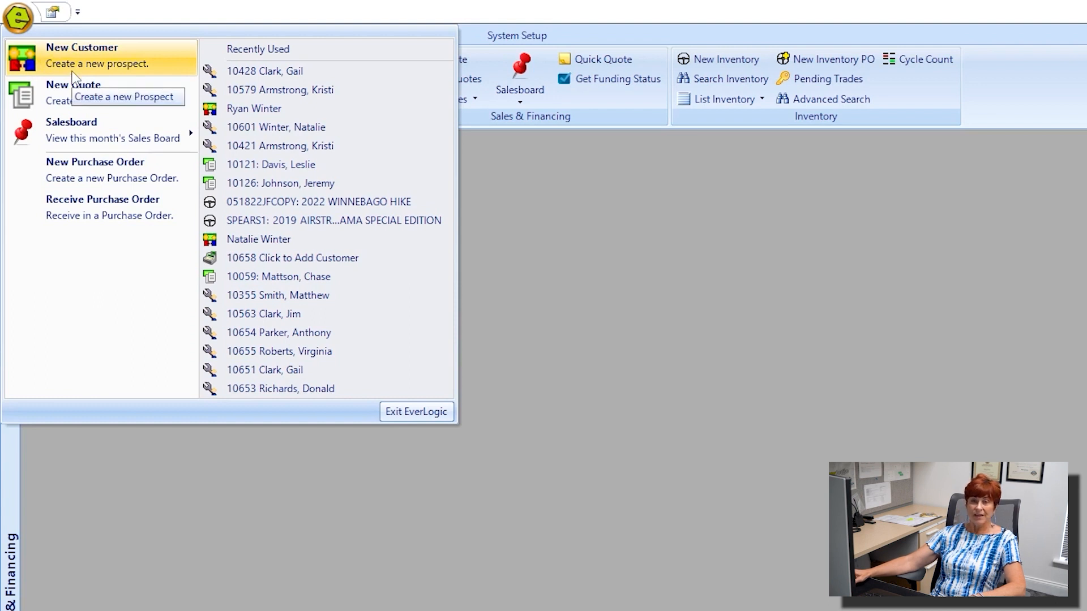
pyautogui.click(184, 12)
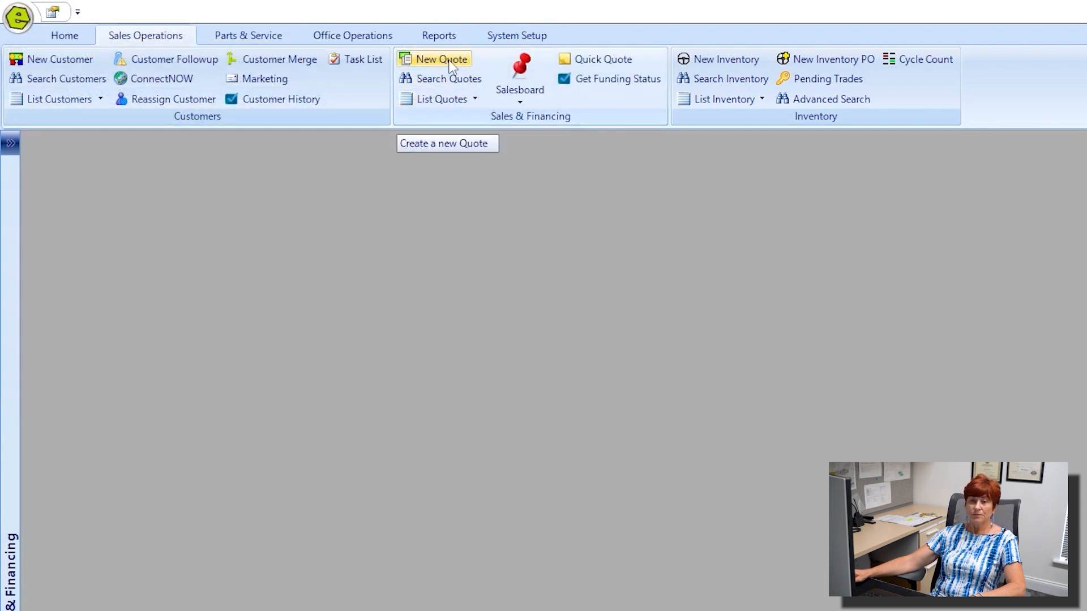
pyautogui.click(269, 35)
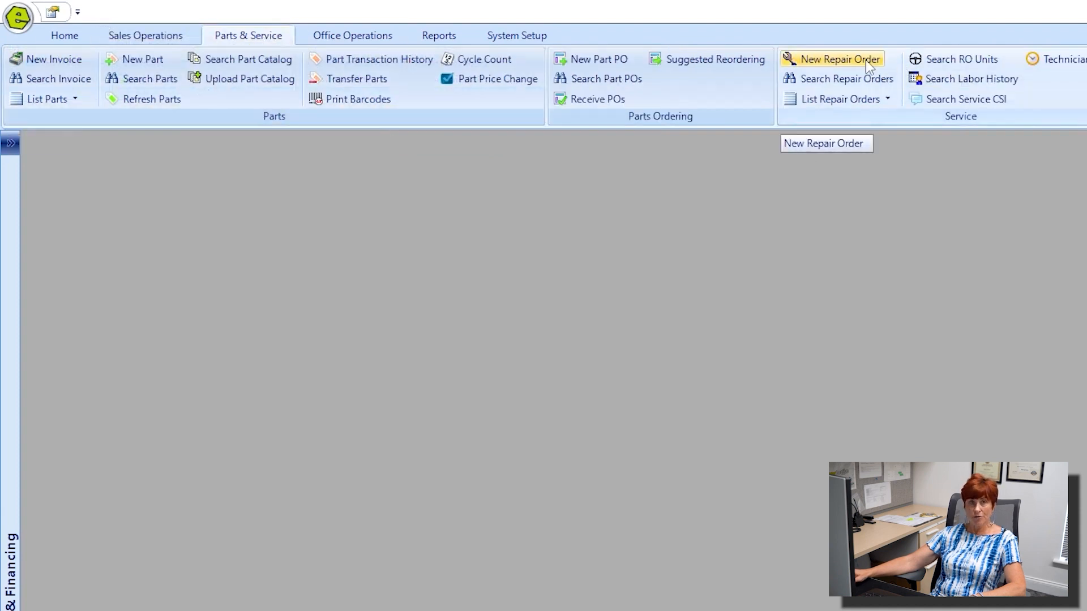
pyautogui.click(149, 37)
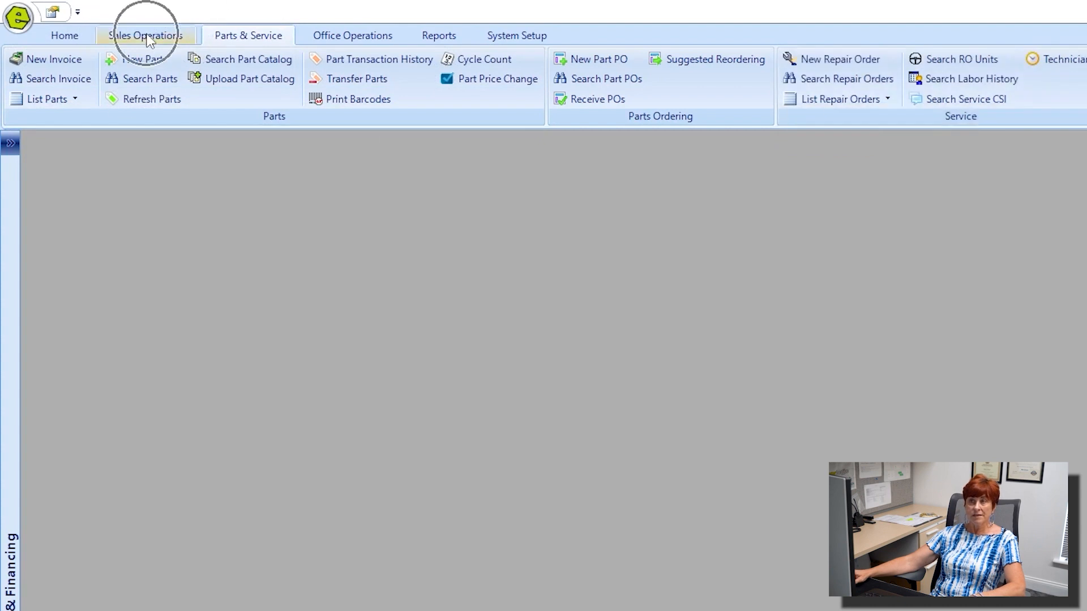
pyautogui.click(148, 37)
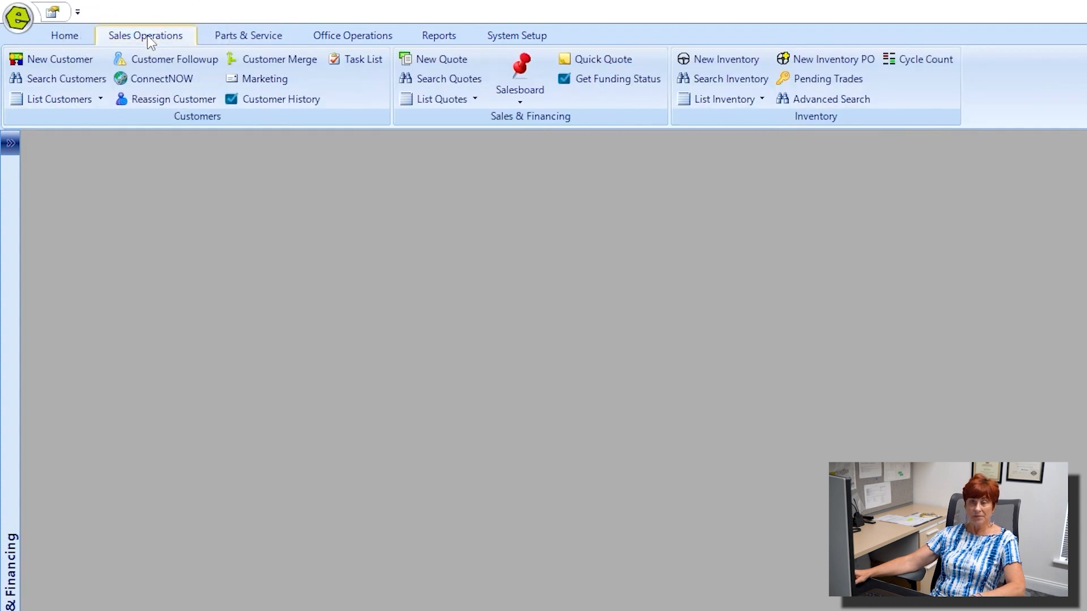
pyautogui.click(56, 53)
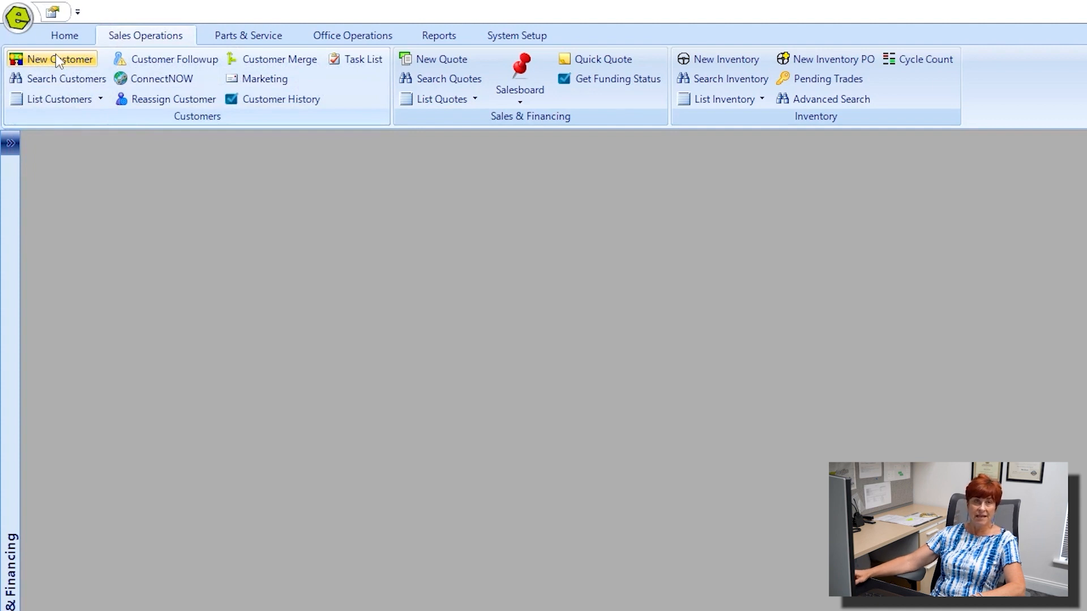
pyautogui.click(123, 42)
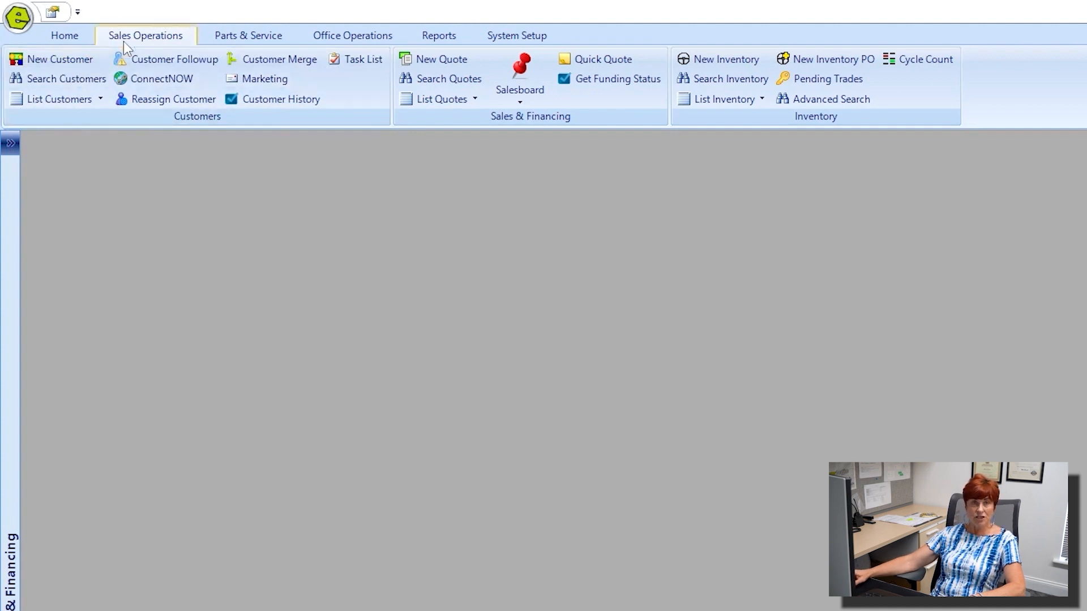
pyautogui.click(169, 118)
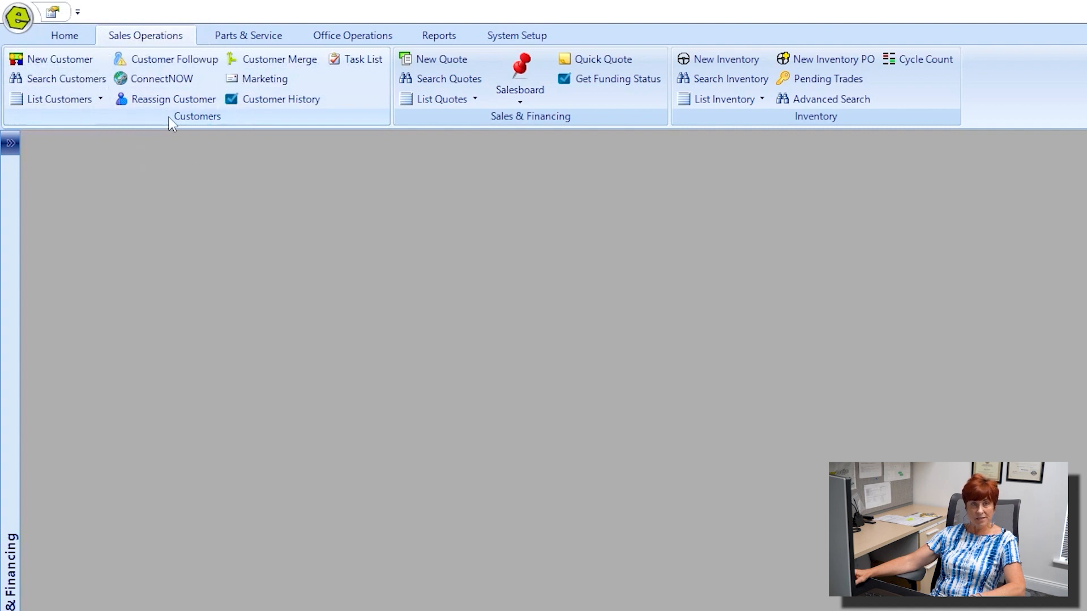
pyautogui.click(69, 58)
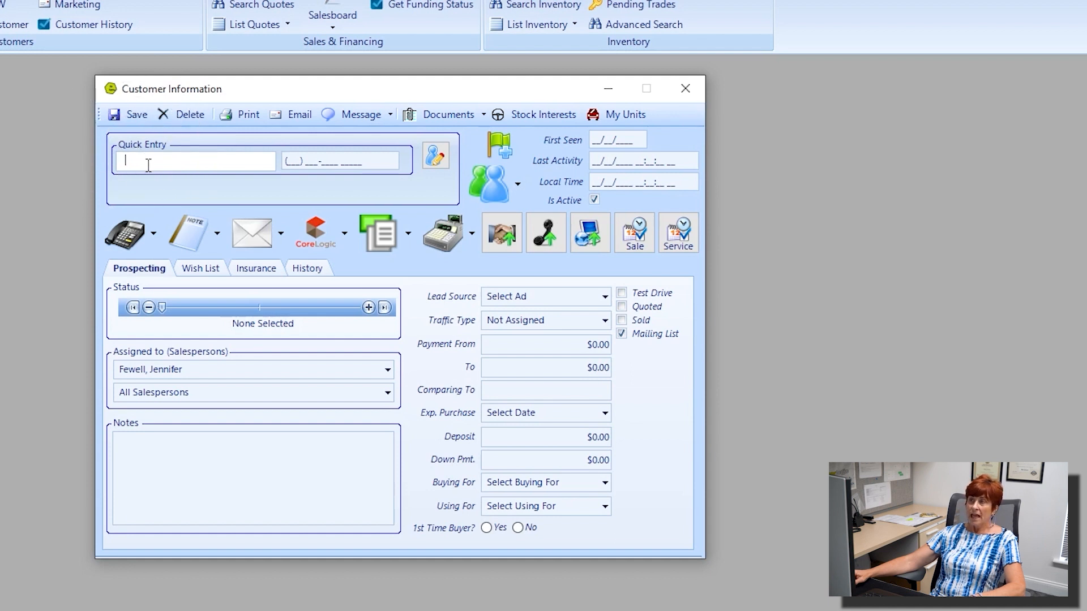
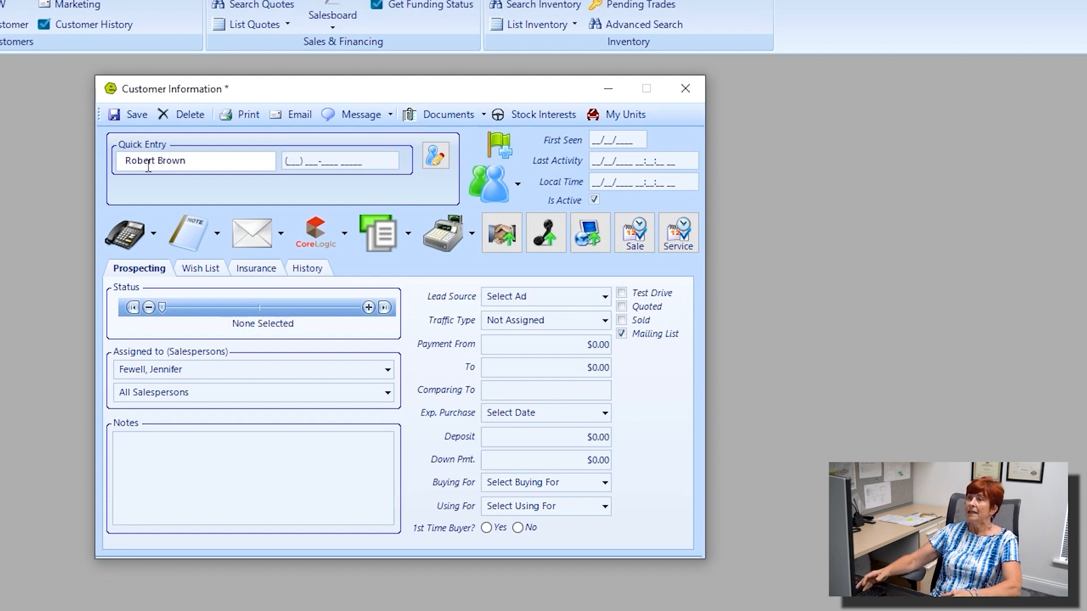
# Enter the customer's full name and phone number, save, and open the customer's details.
pyautogui.click(292, 159)
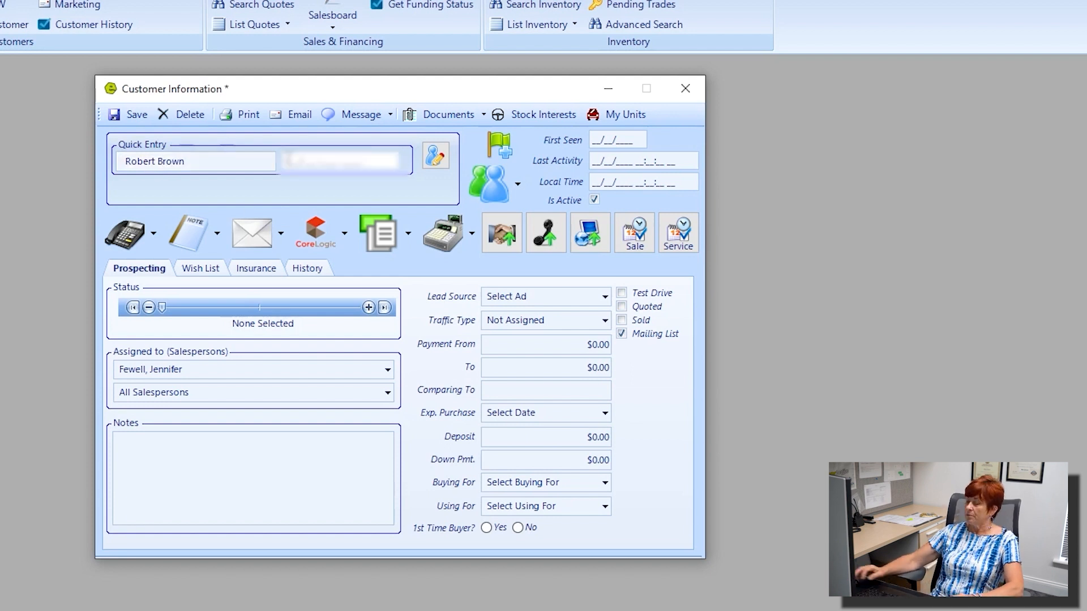
pyautogui.write('********')
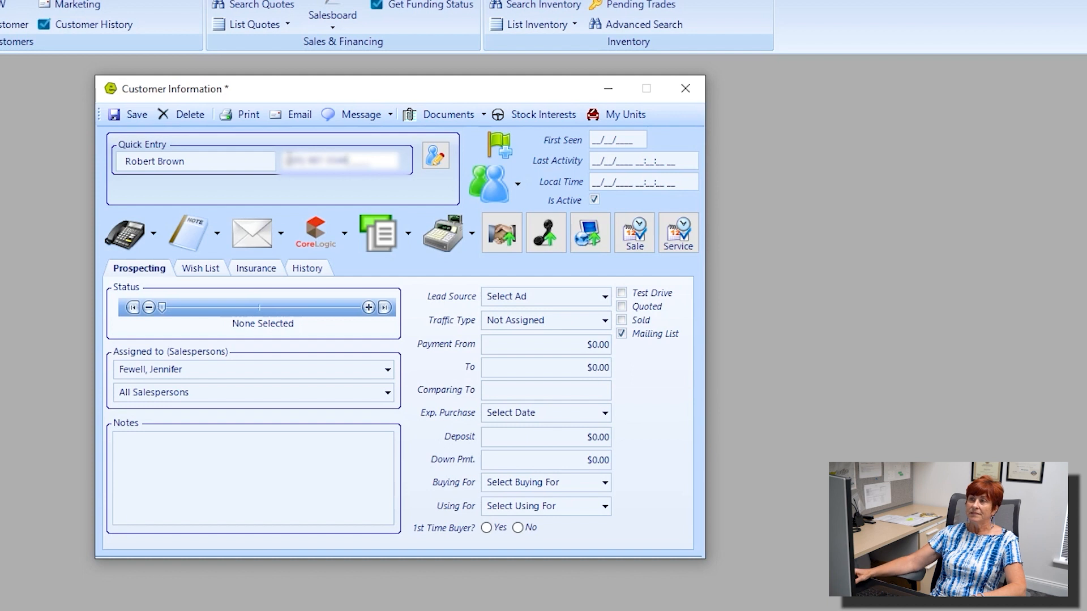
pyautogui.click(136, 116)
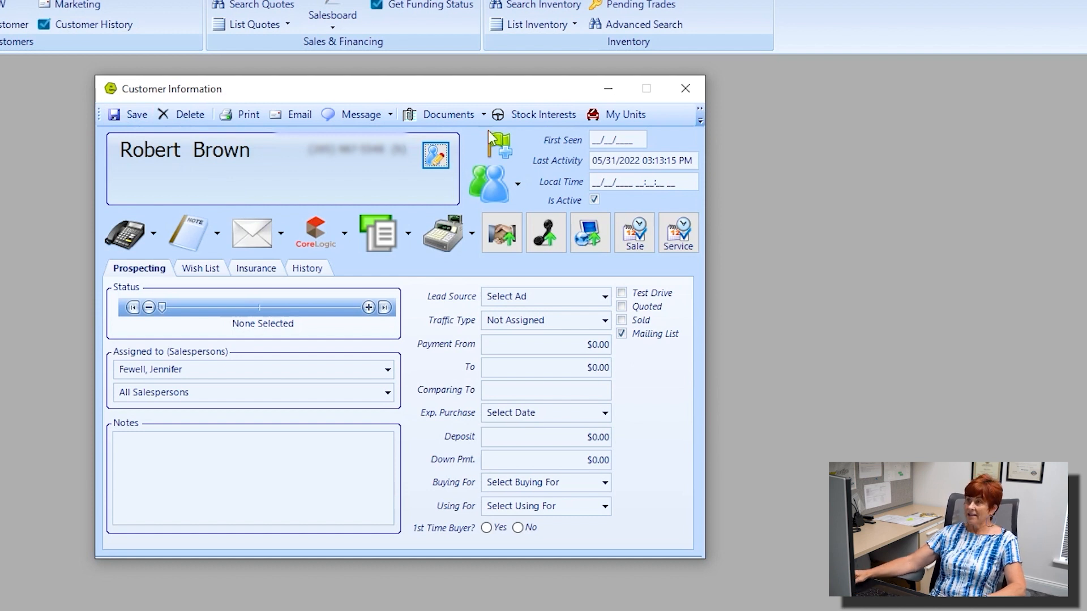
pyautogui.click(439, 157)
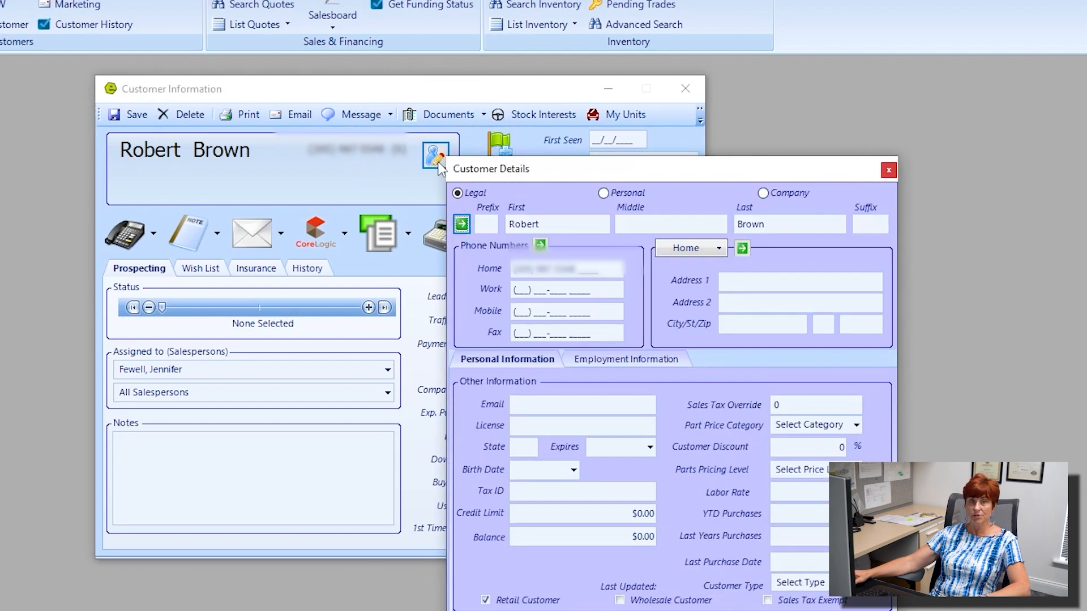
# Try the Personal name format with a nickname, then Company, and end on Legal.
pyautogui.moveTo(556, 171); pyautogui.dragTo(229, 90)
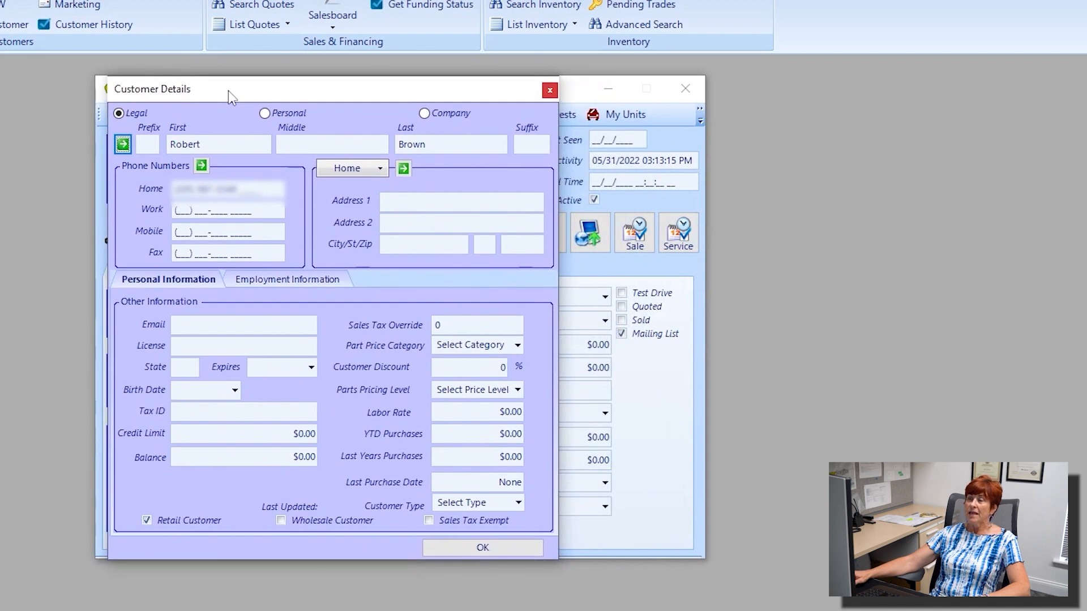
pyautogui.click(119, 113)
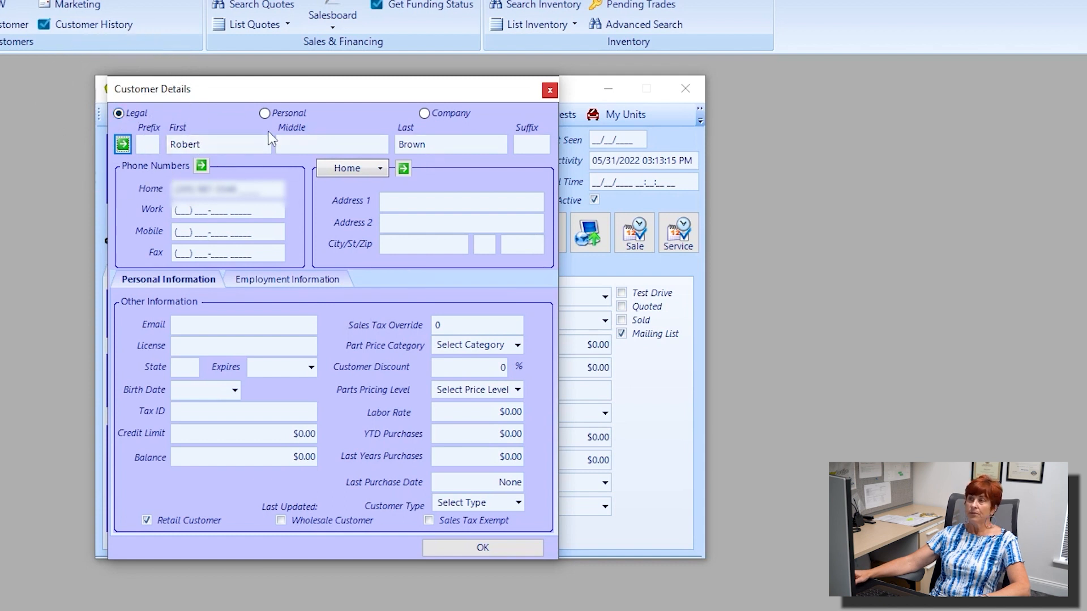
pyautogui.click(265, 113)
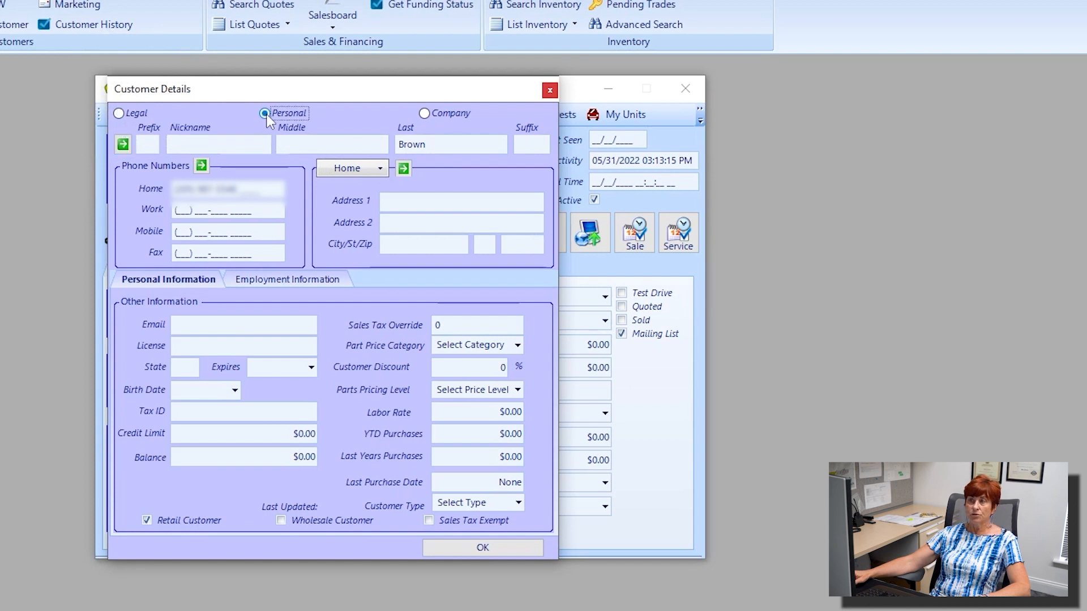
pyautogui.click(202, 145)
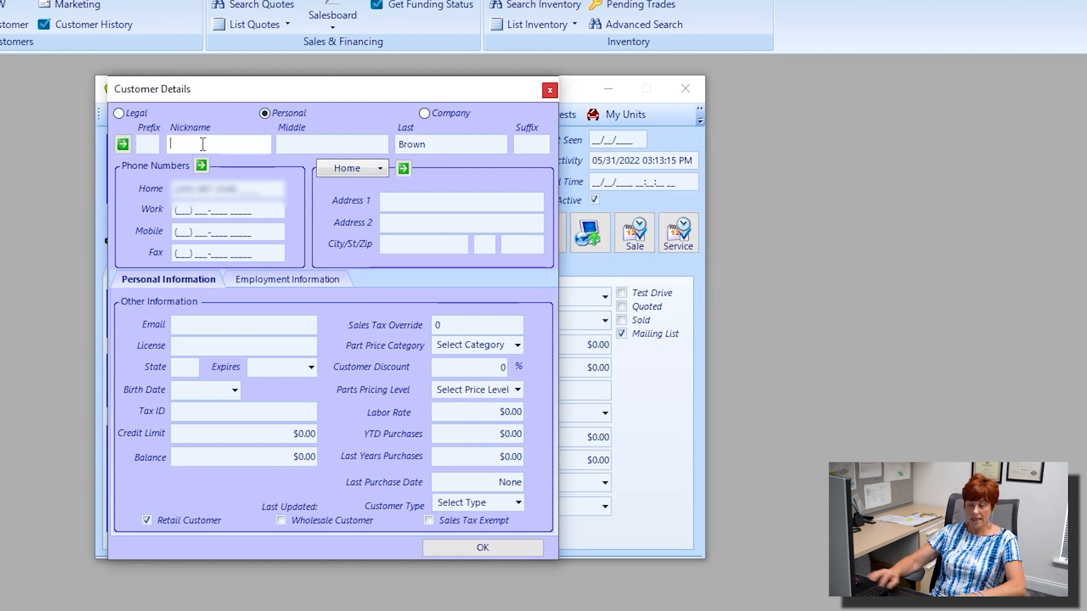
pyautogui.write('Rob')
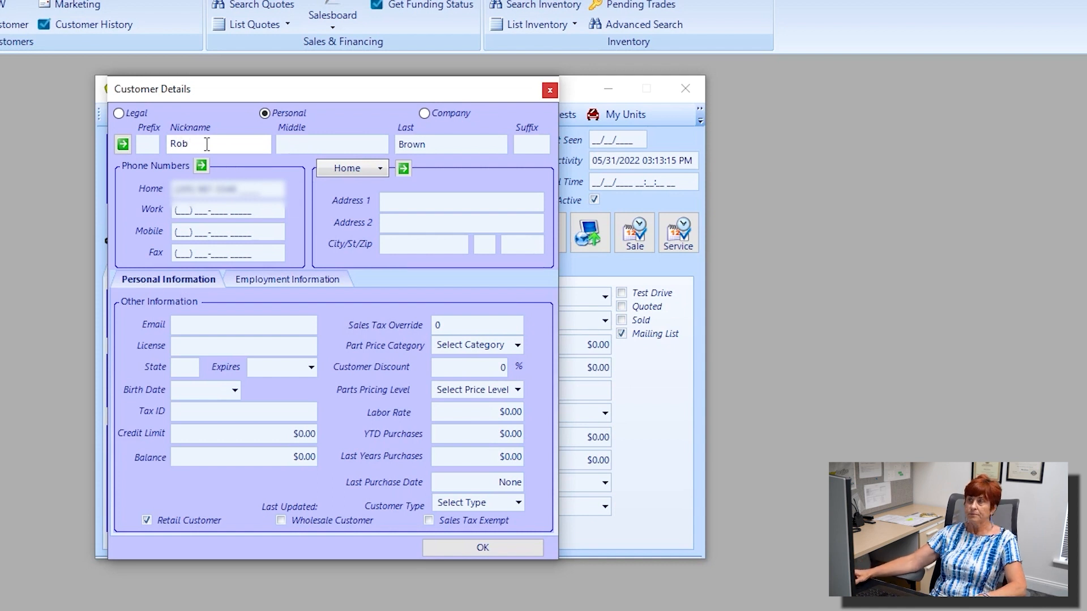
pyautogui.click(424, 114)
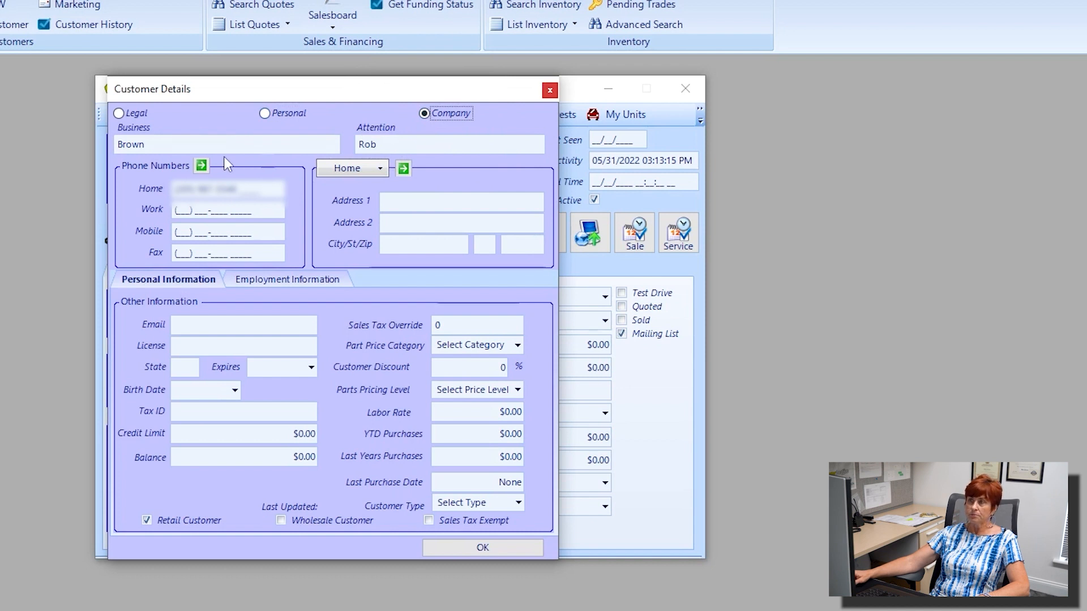
pyautogui.click(118, 114)
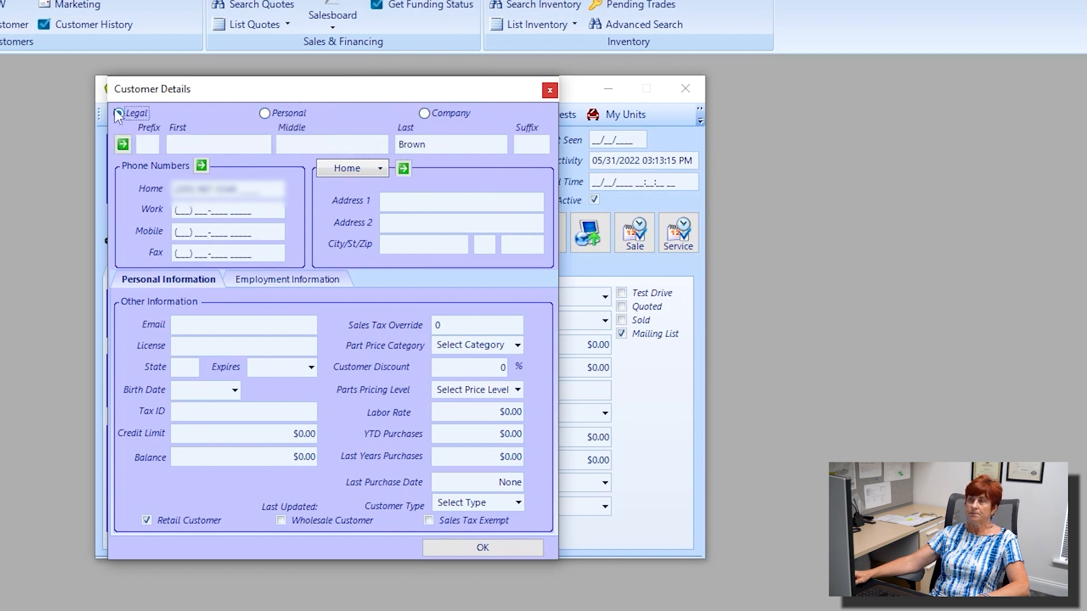
# Refill the customer's first name and enter the home street address.
pyautogui.click(189, 138)
pyautogui.write('Robert')
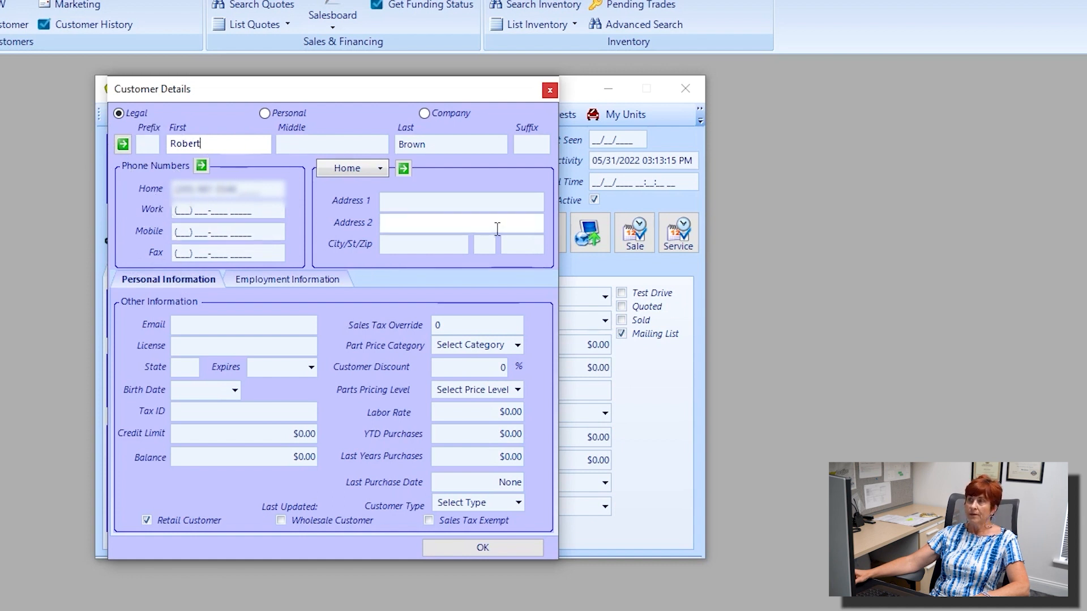
pyautogui.click(401, 200)
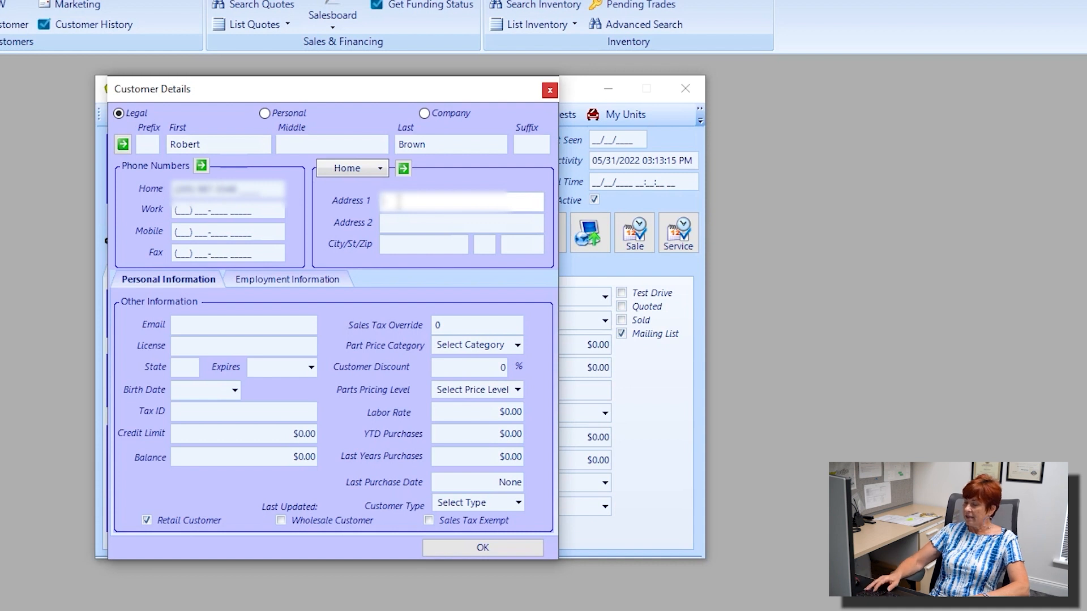
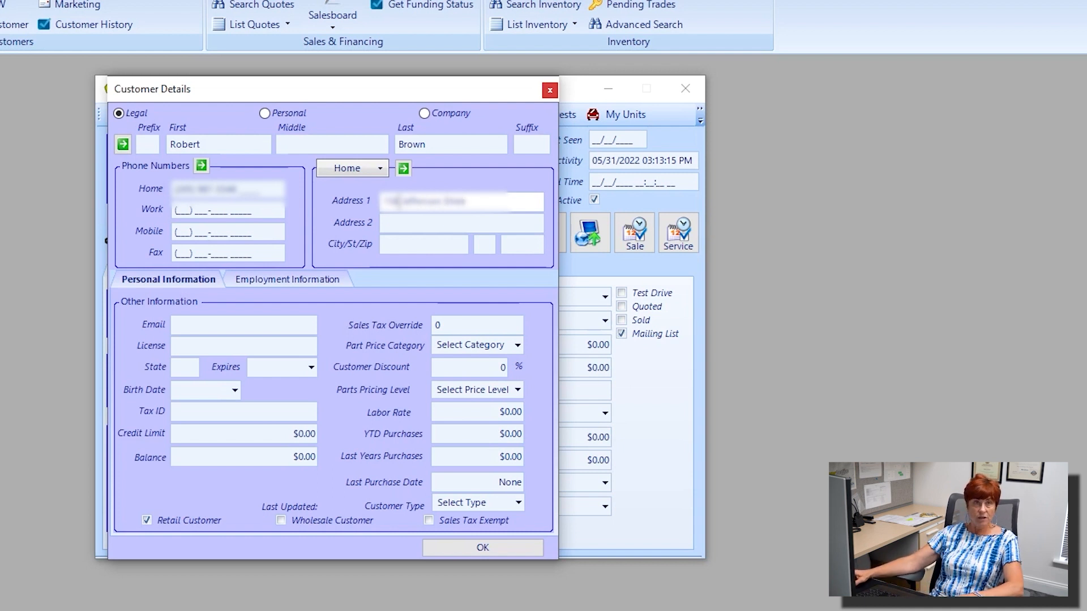
# Enter the home ZIP code so the city and state fill in automatically.
pyautogui.click(518, 244)
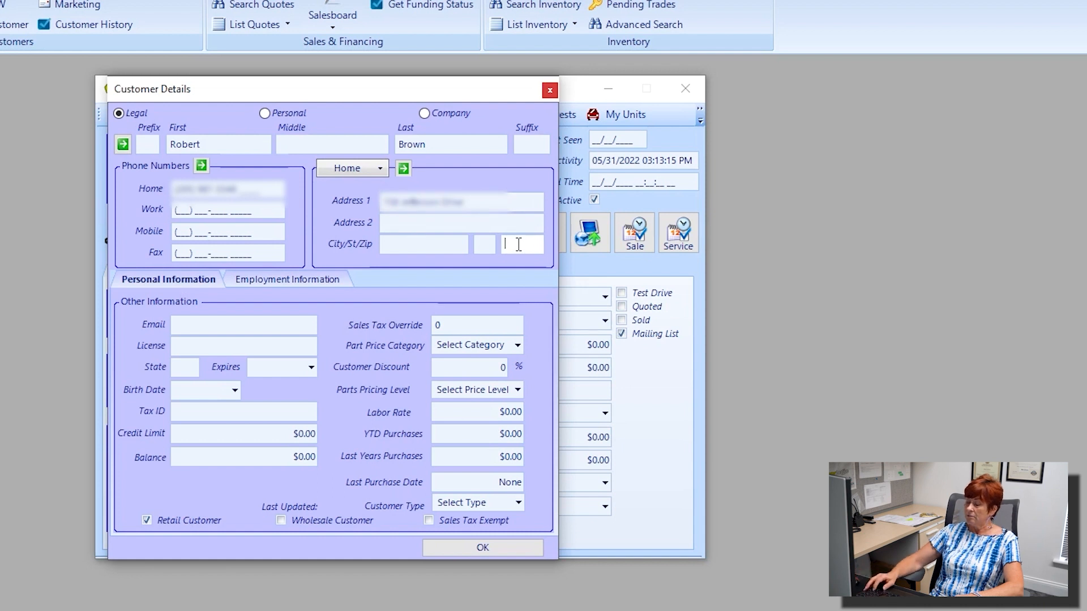
pyautogui.write('35063')
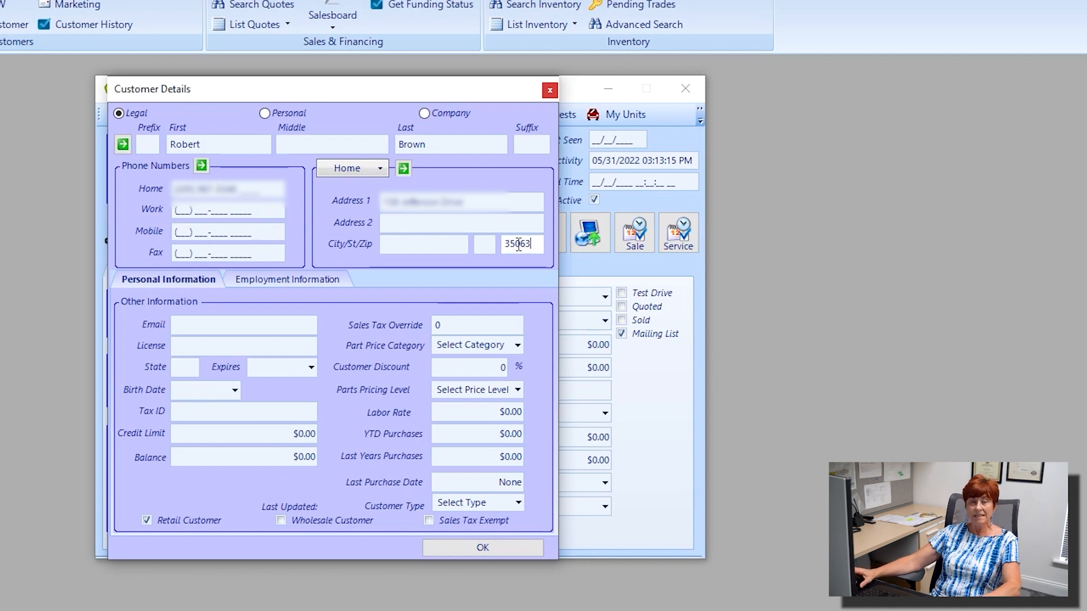
pyautogui.click(394, 251)
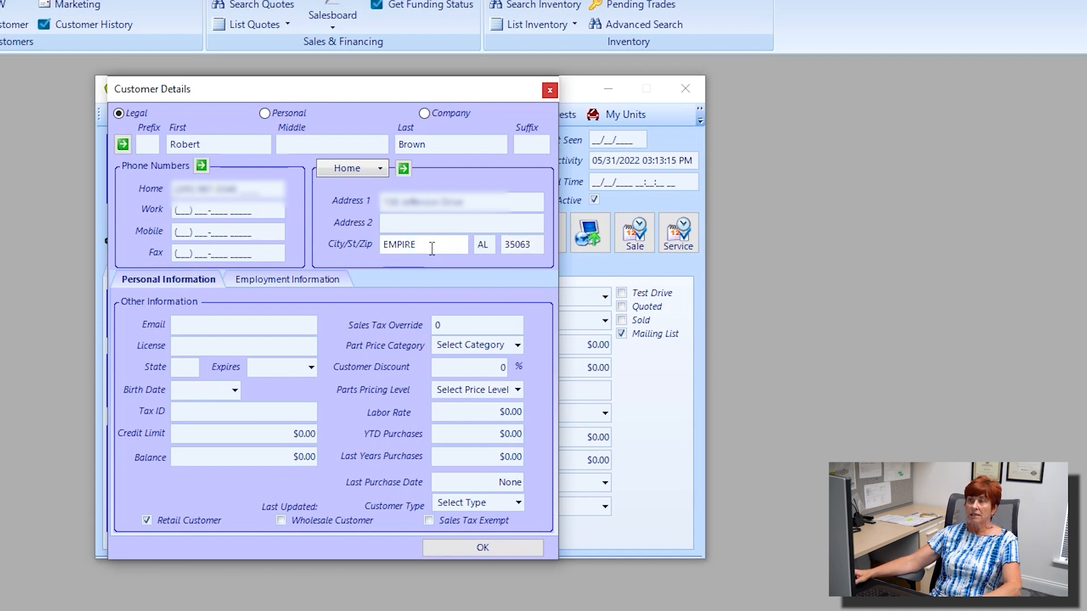
pyautogui.moveTo(431, 249); pyautogui.dragTo(374, 249)
pyautogui.click(504, 247)
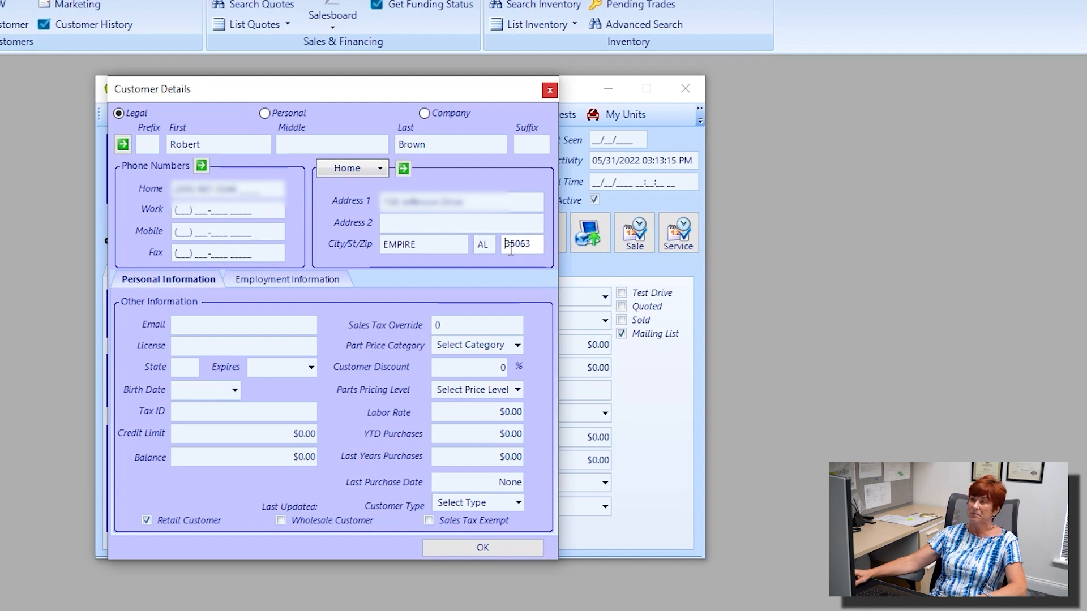
# Switch the address type to Ship/Mail and copy the home address into it.
pyautogui.click(380, 169)
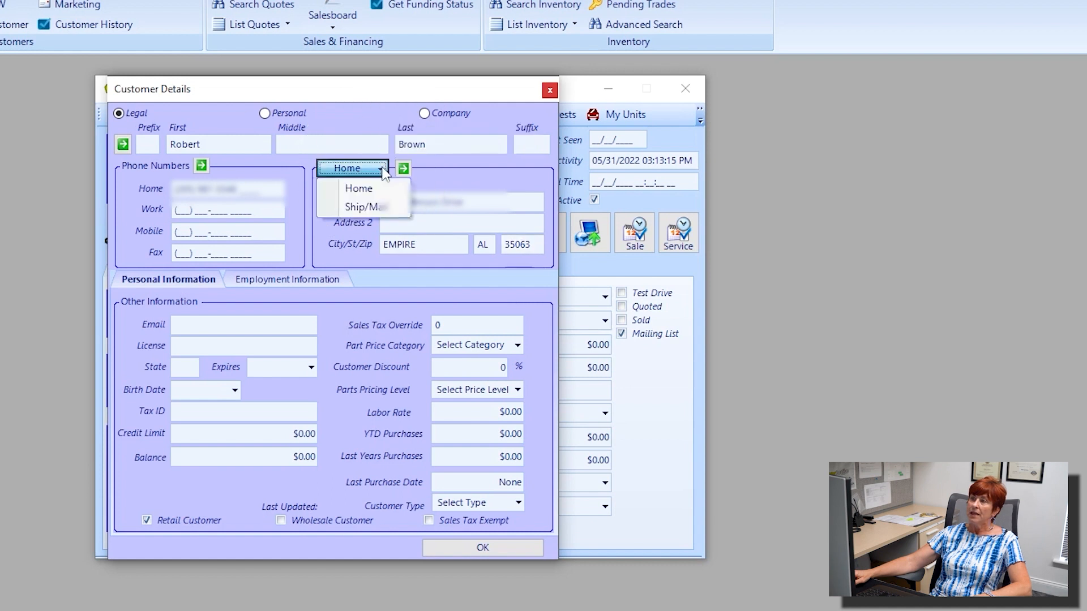
pyautogui.click(365, 209)
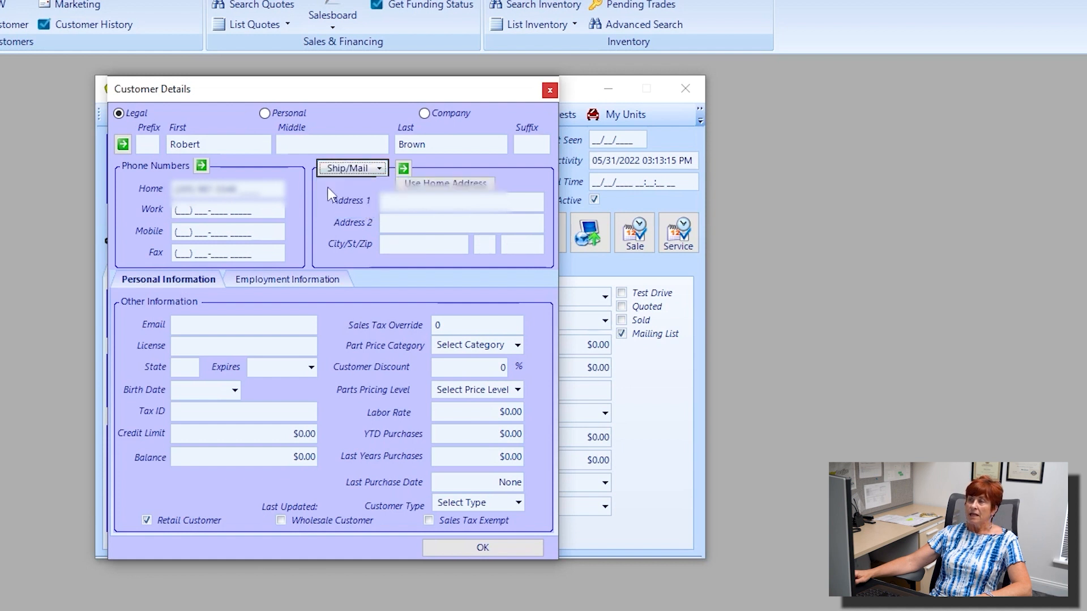
pyautogui.click(432, 183)
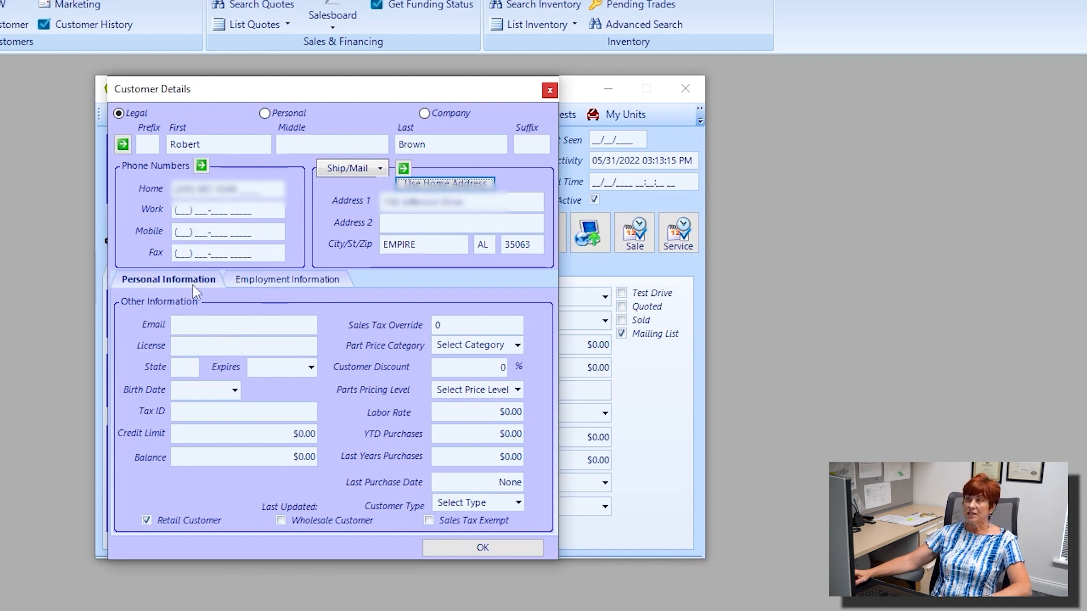
# Enter the customer's e-mail address in the Email field, then move to License.
pyautogui.click(207, 324)
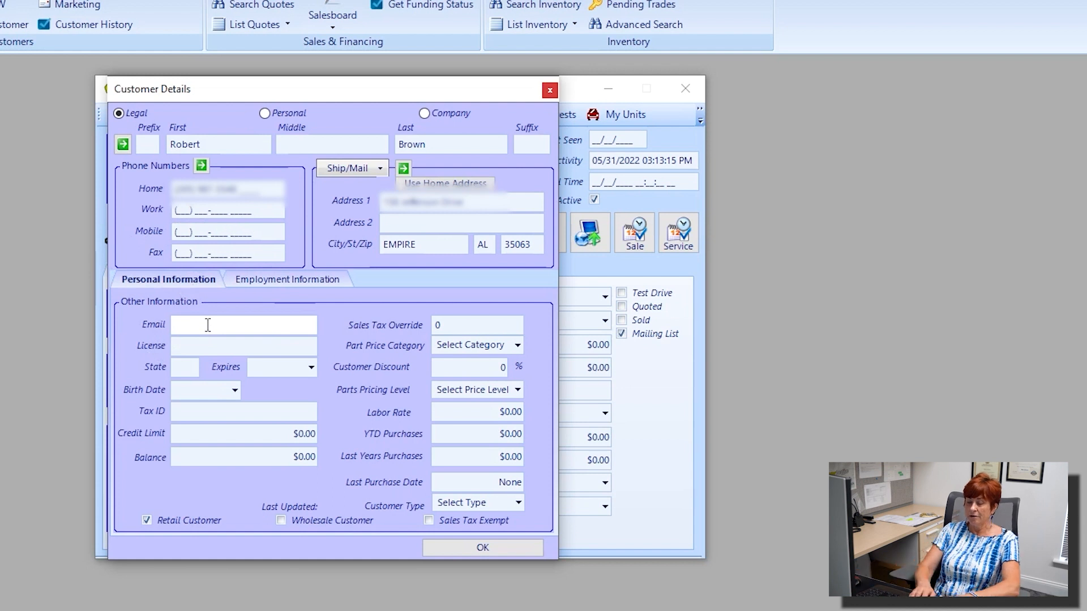
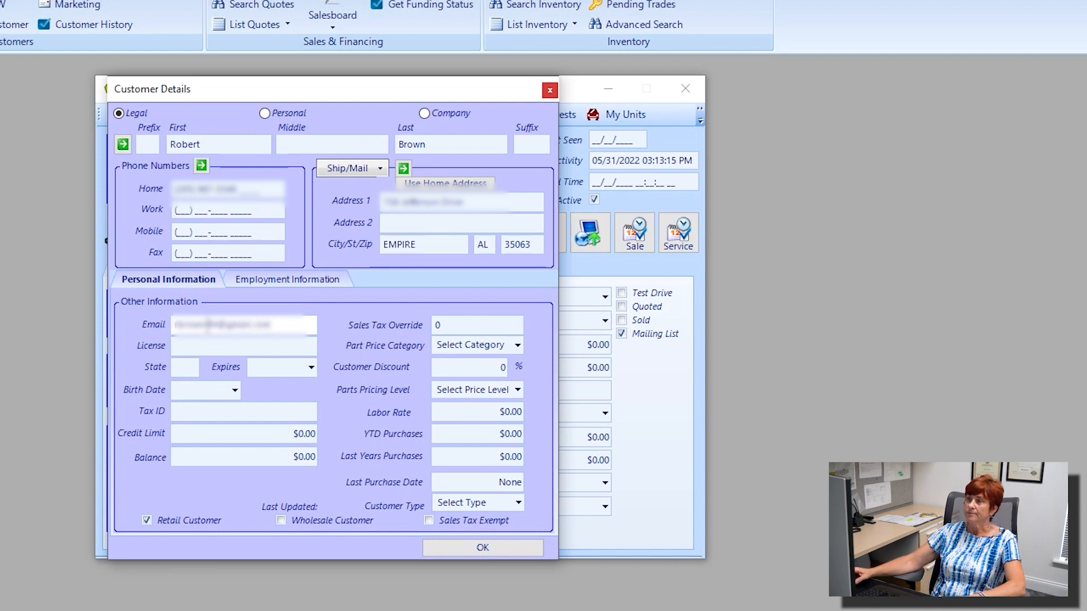
pyautogui.click(214, 353)
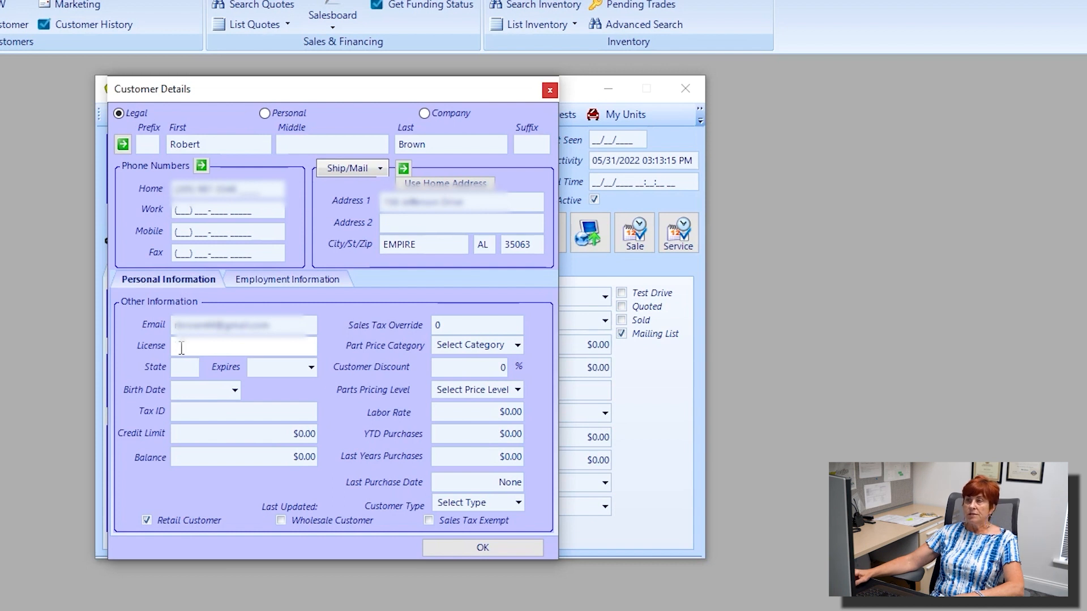
pyautogui.press('ctrl')
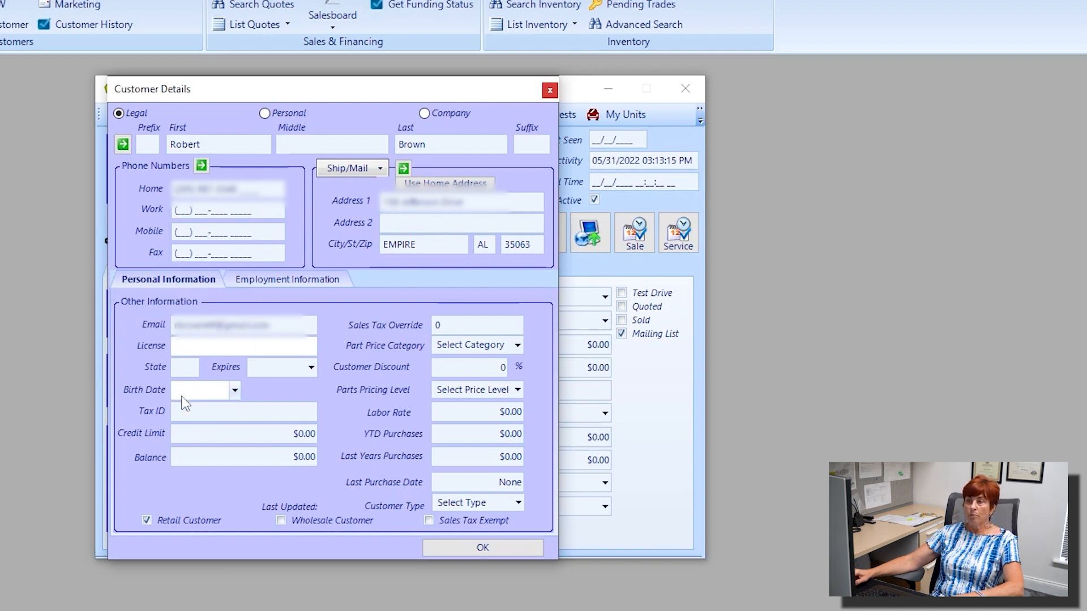
pyautogui.press('ctrl')
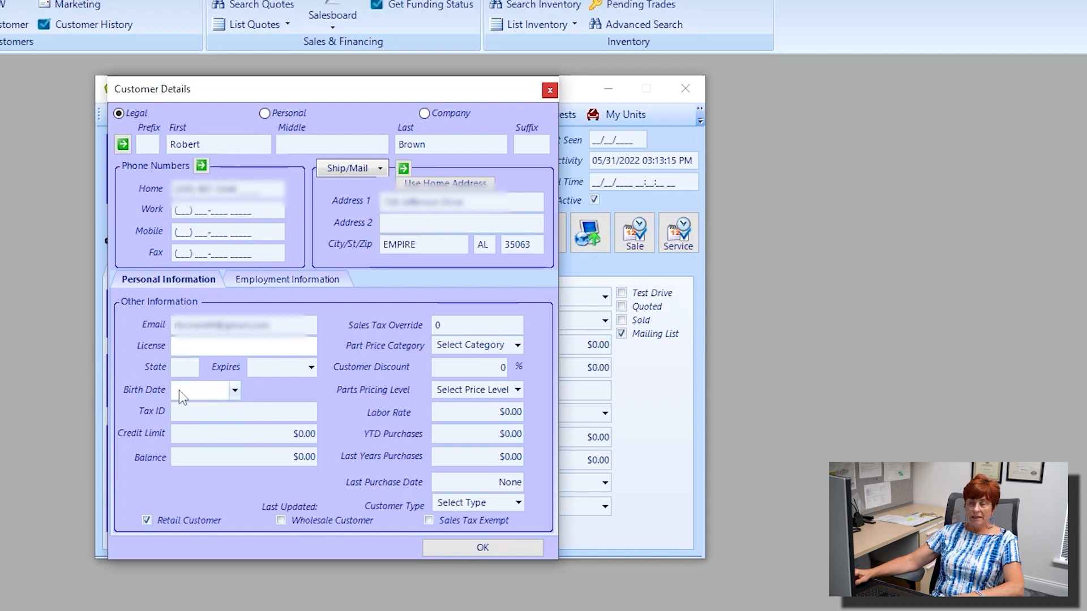
pyautogui.click(234, 391)
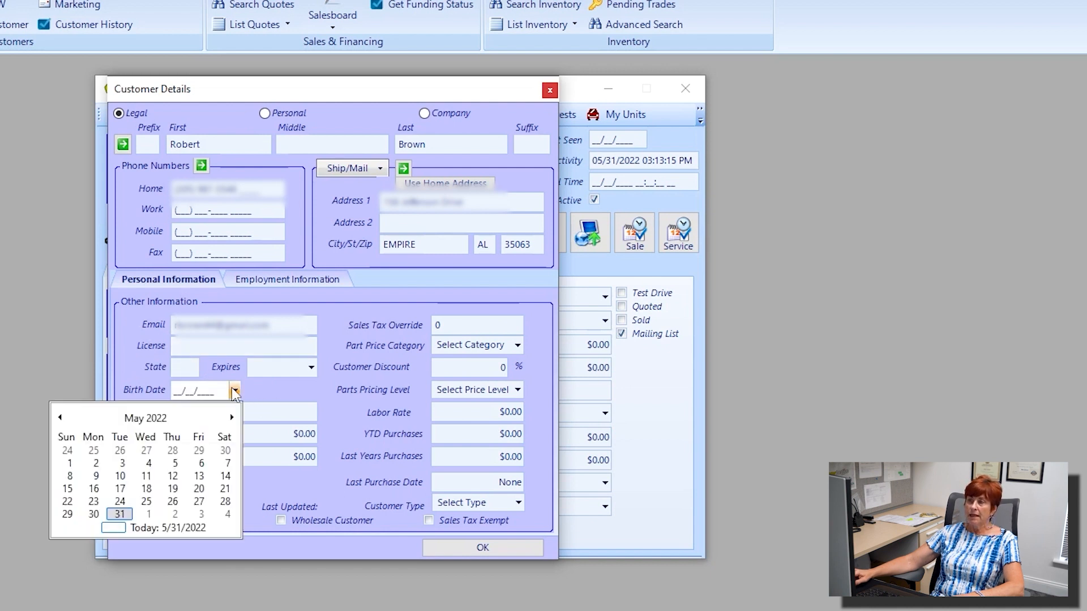
pyautogui.click(235, 389)
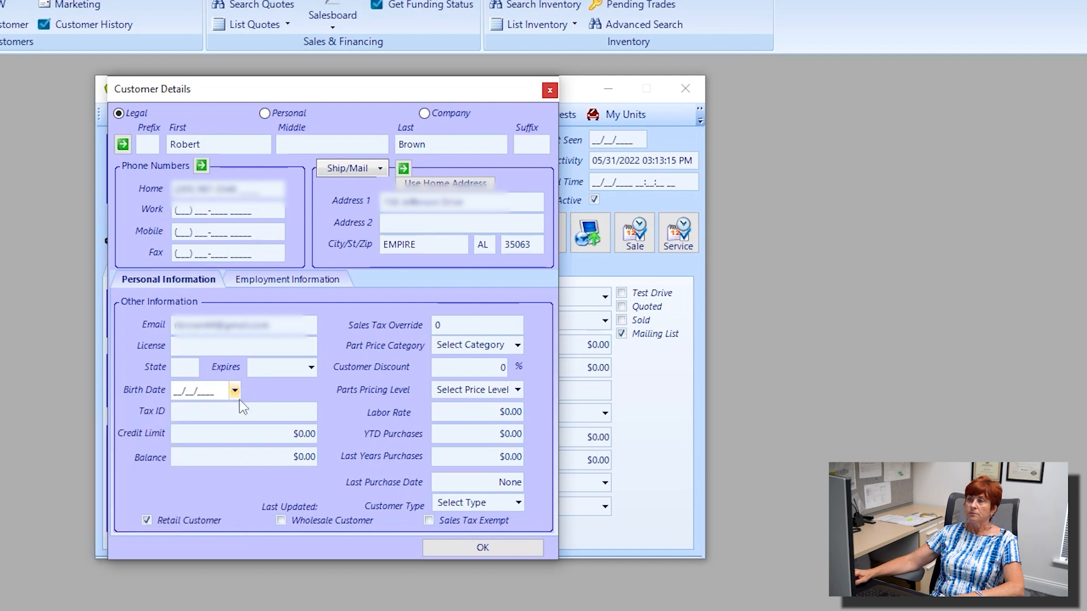
pyautogui.click(232, 414)
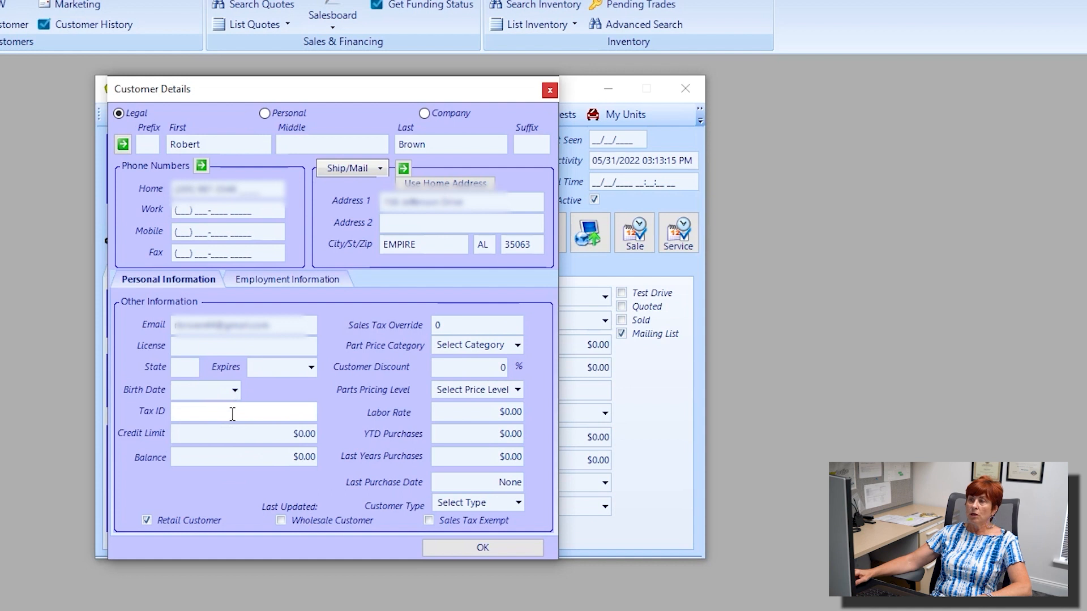
pyautogui.click(427, 520)
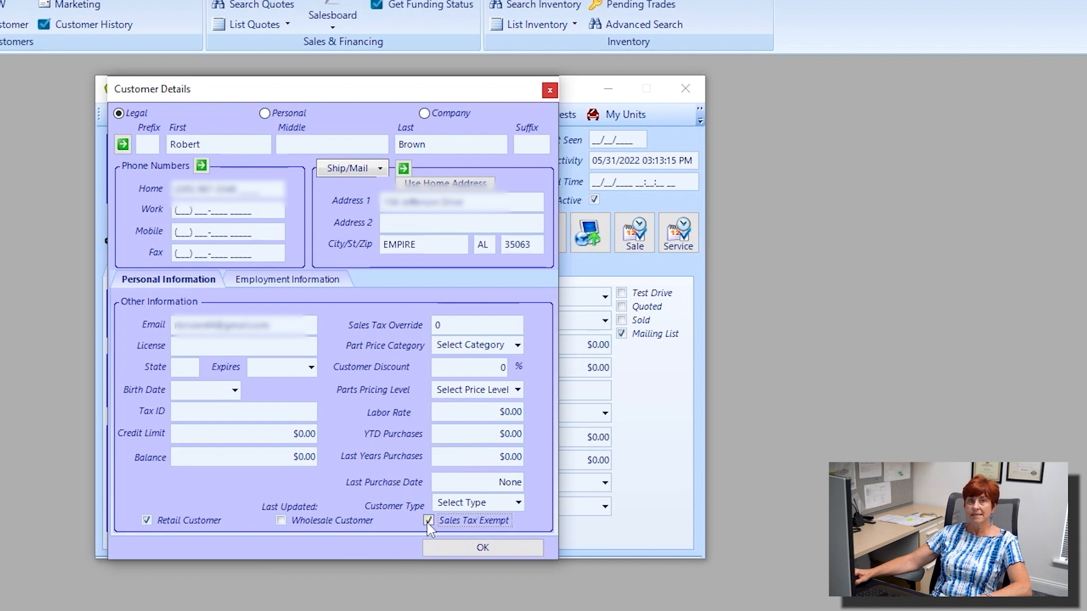
pyautogui.click(427, 520)
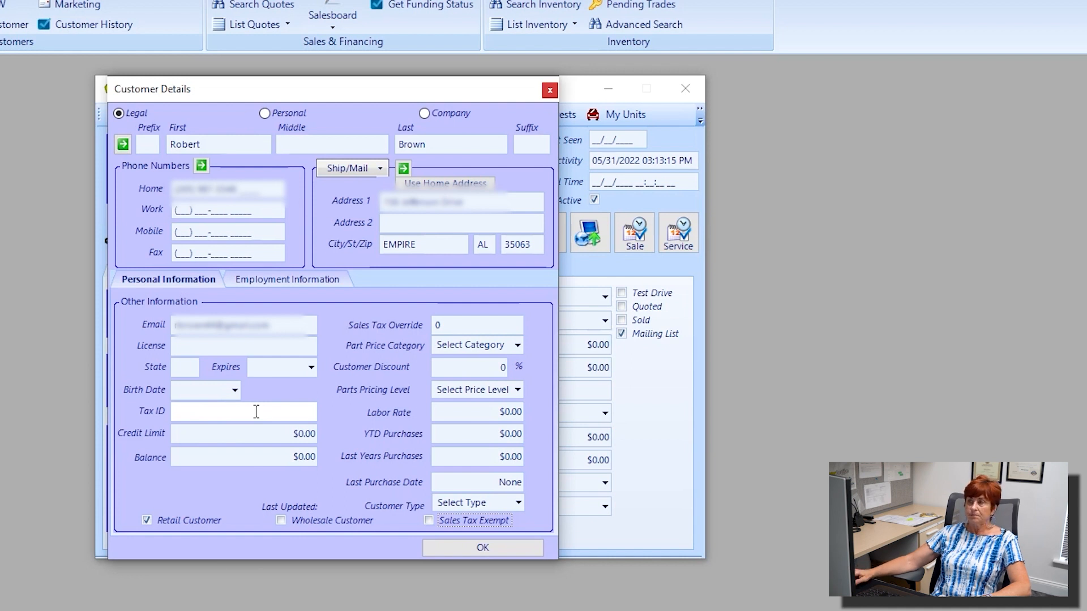
pyautogui.click(198, 411)
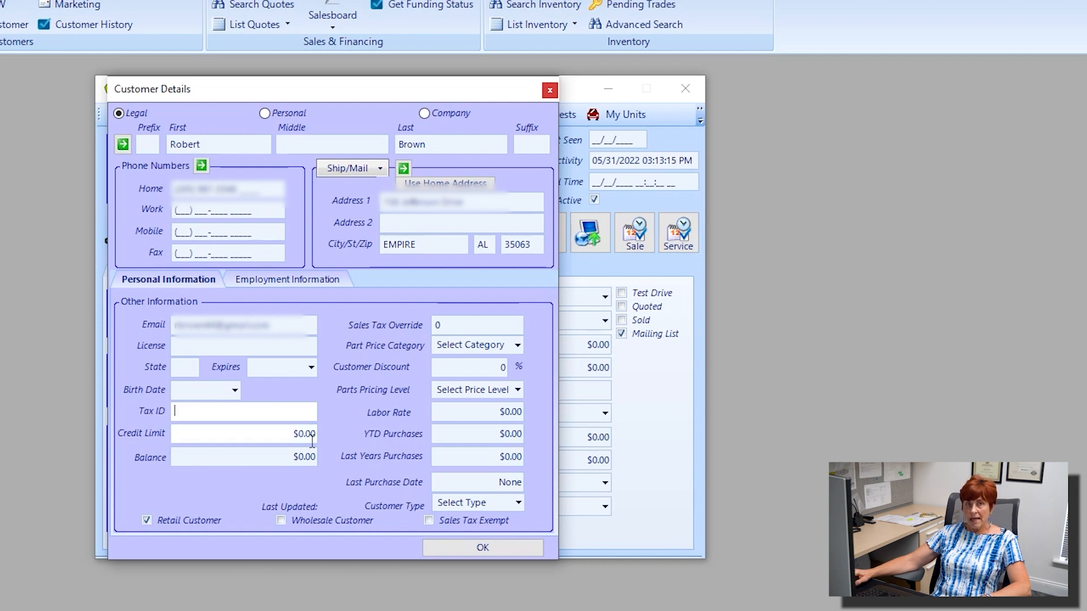
pyautogui.click(459, 332)
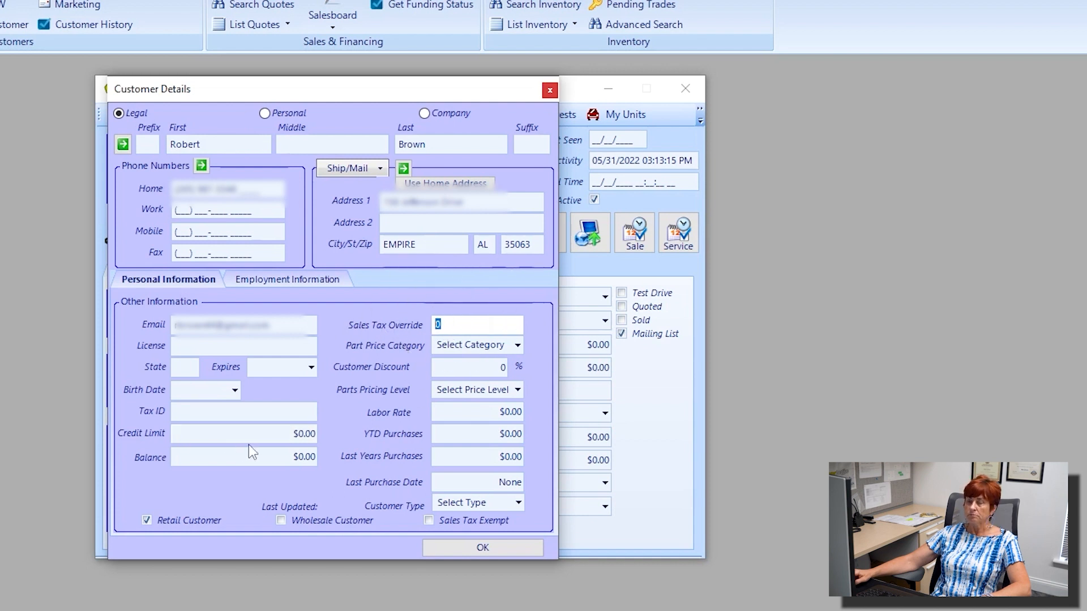
pyautogui.click(279, 437)
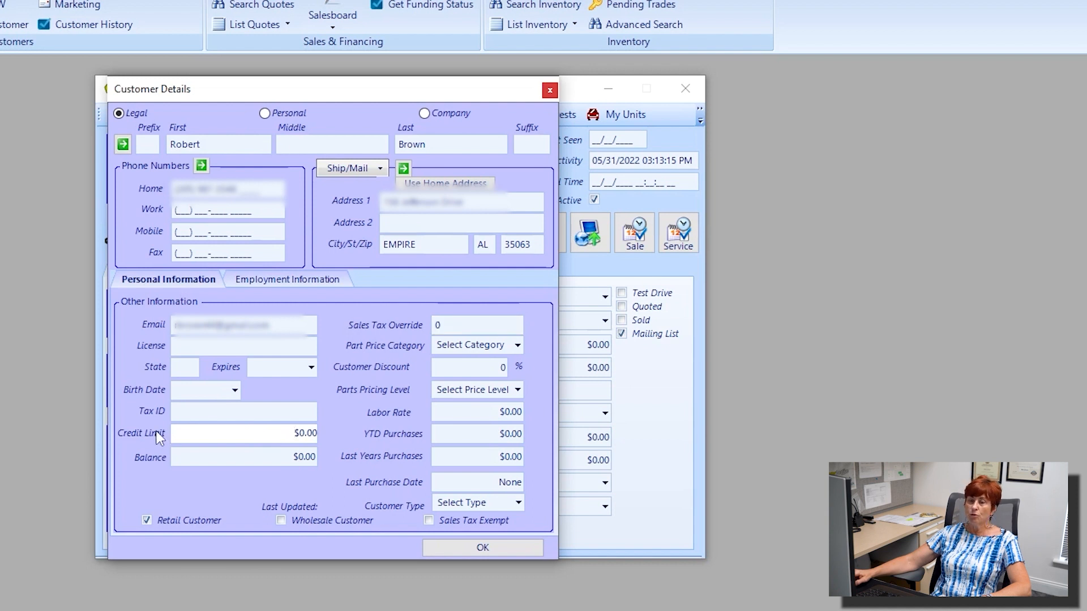
# Enter a $10,000.00 credit limit and tab to Balance, leaving it at $0.00.
pyautogui.click(299, 432)
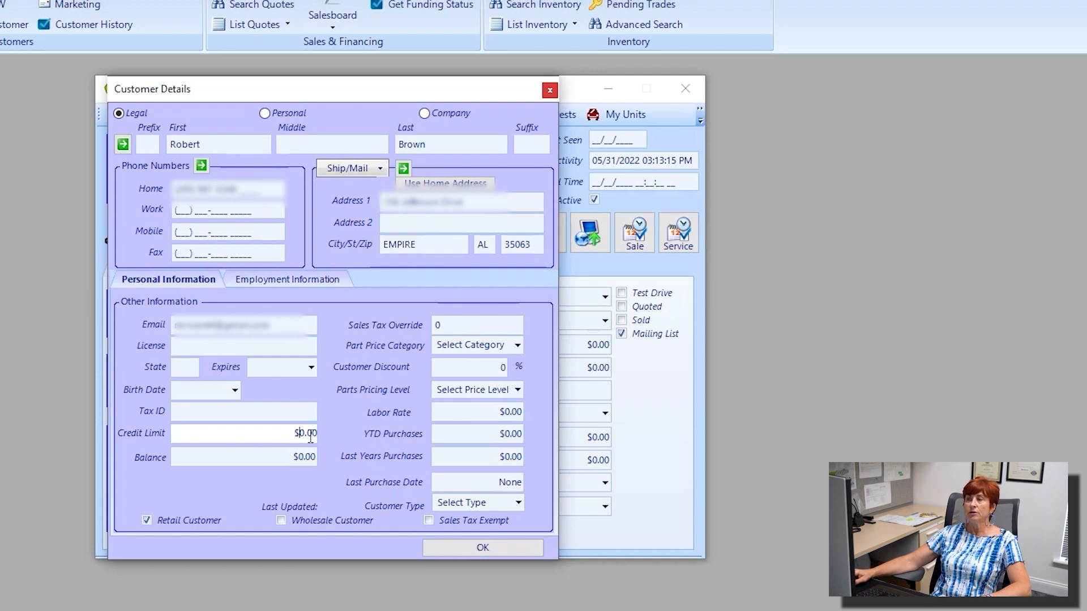
pyautogui.write('1000')
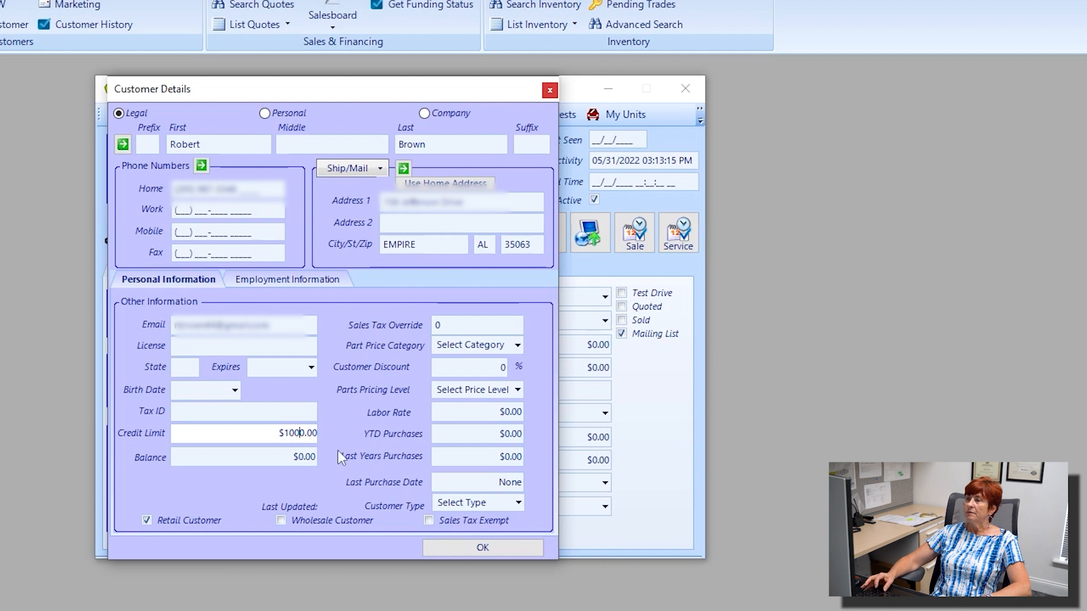
pyautogui.click(300, 458)
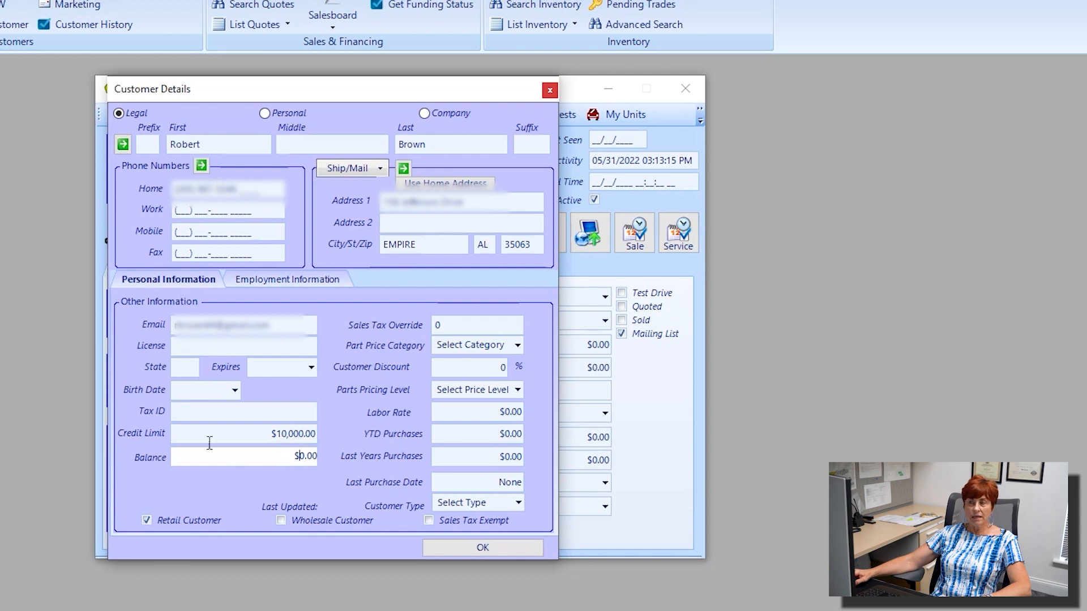
pyautogui.moveTo(208, 440); pyautogui.dragTo(322, 446)
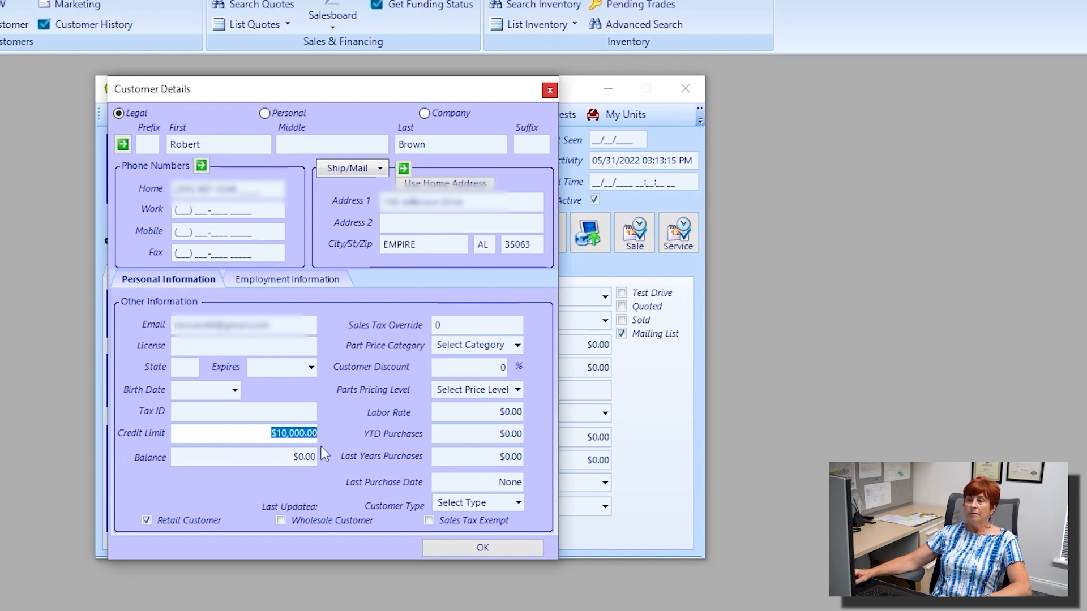
pyautogui.press('Tab')
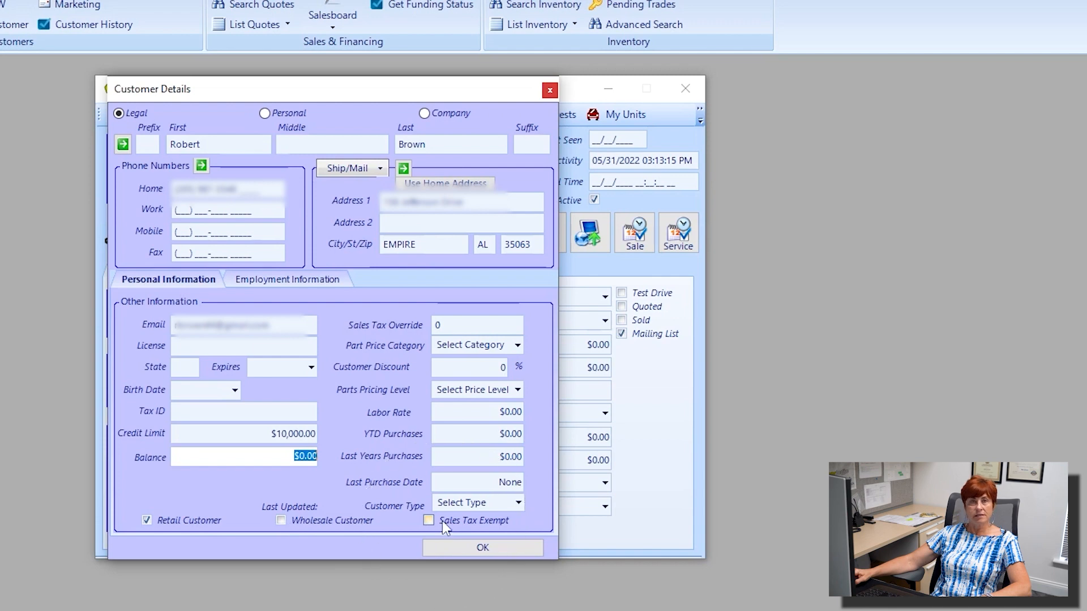
# Show the Parts Pricing Level choices A to D.
pyautogui.click(518, 389)
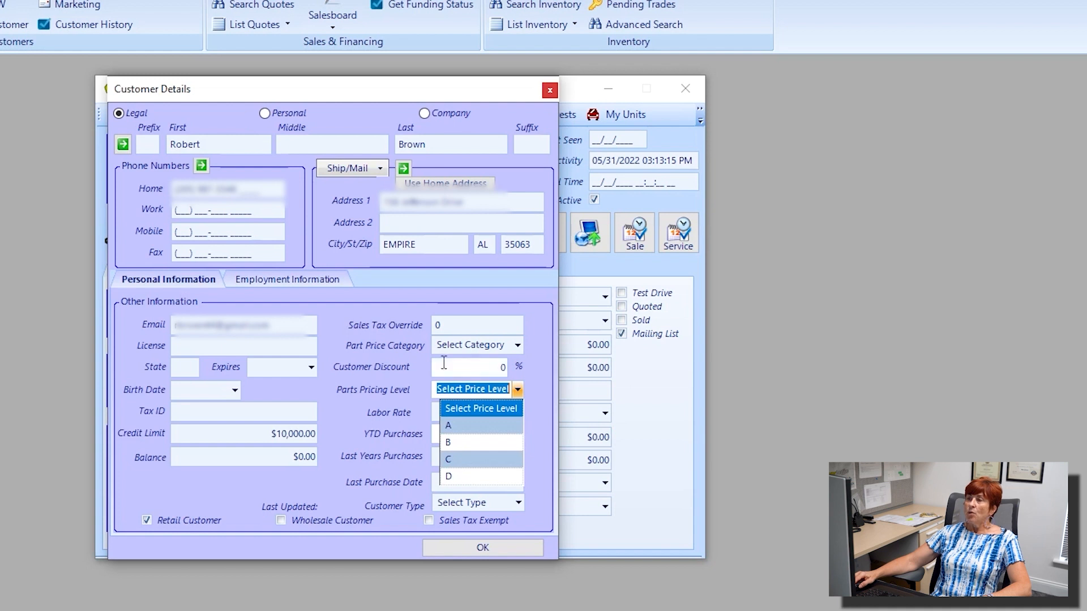
# Try the 10C and 40C part price categories, then settle on 75L.
pyautogui.click(516, 347)
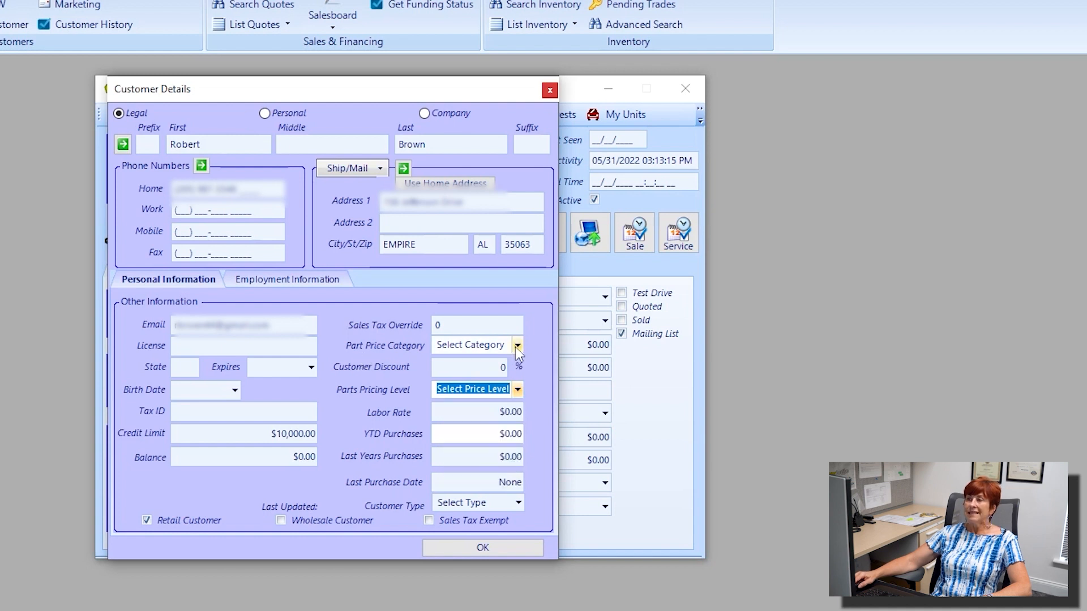
pyautogui.click(516, 347)
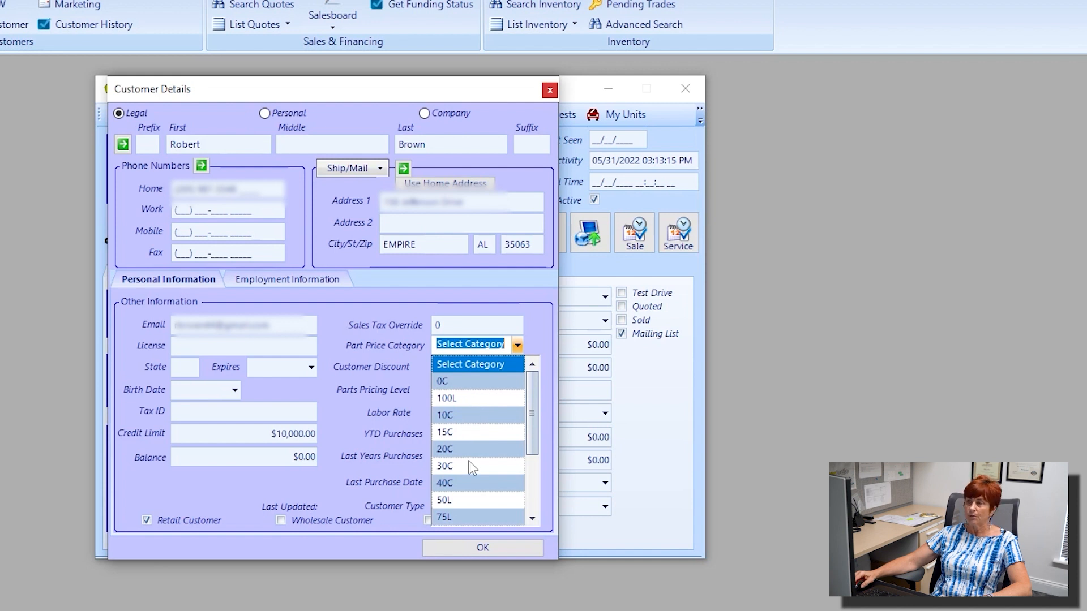
pyautogui.click(461, 420)
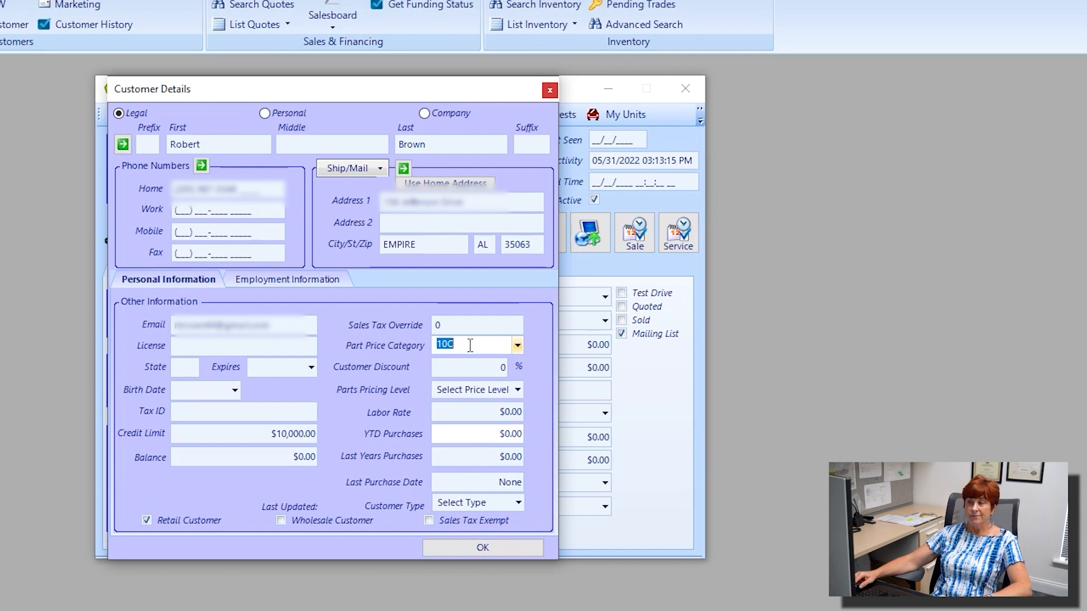
pyautogui.click(518, 347)
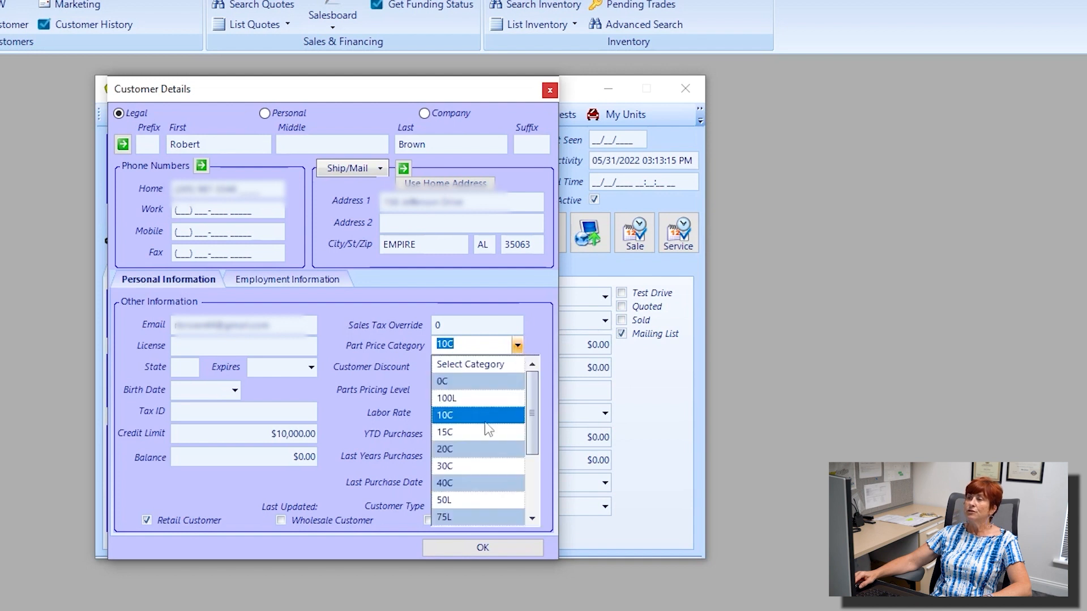
pyautogui.click(460, 482)
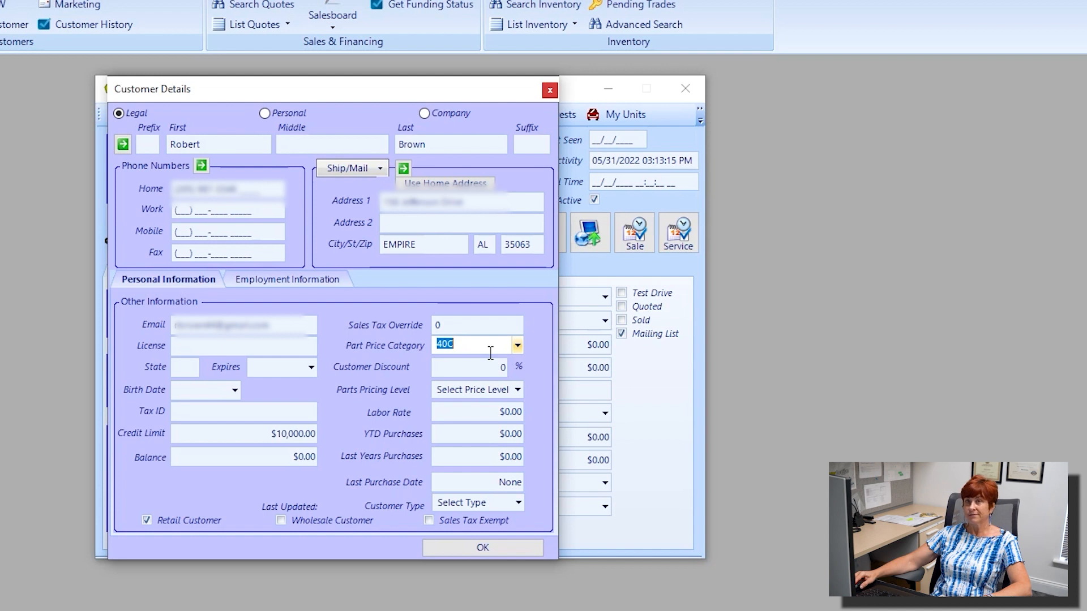
pyautogui.click(517, 347)
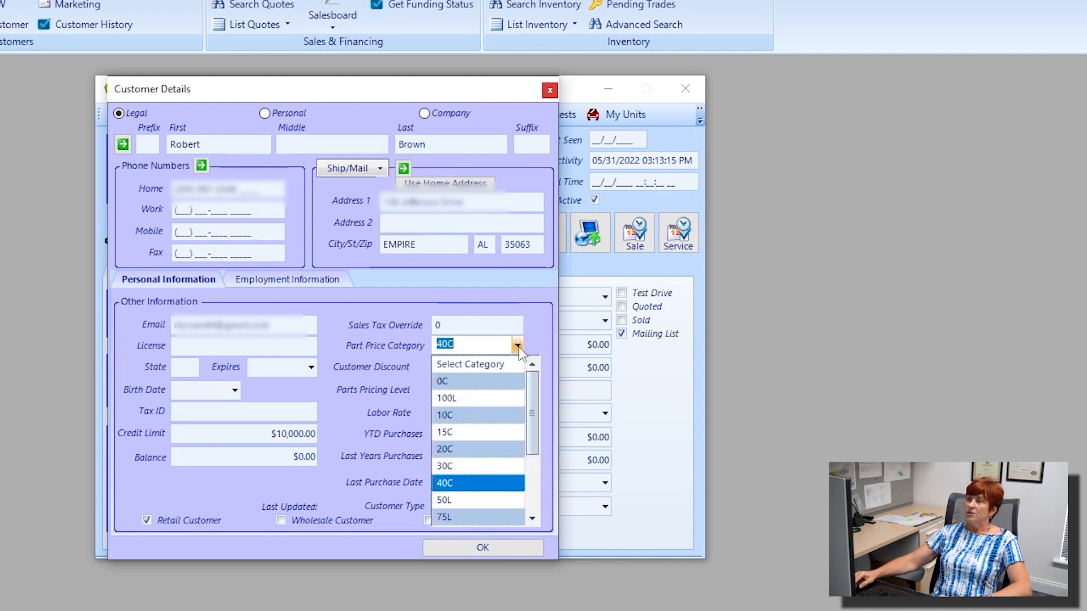
pyautogui.scroll(-1, 462, 452)
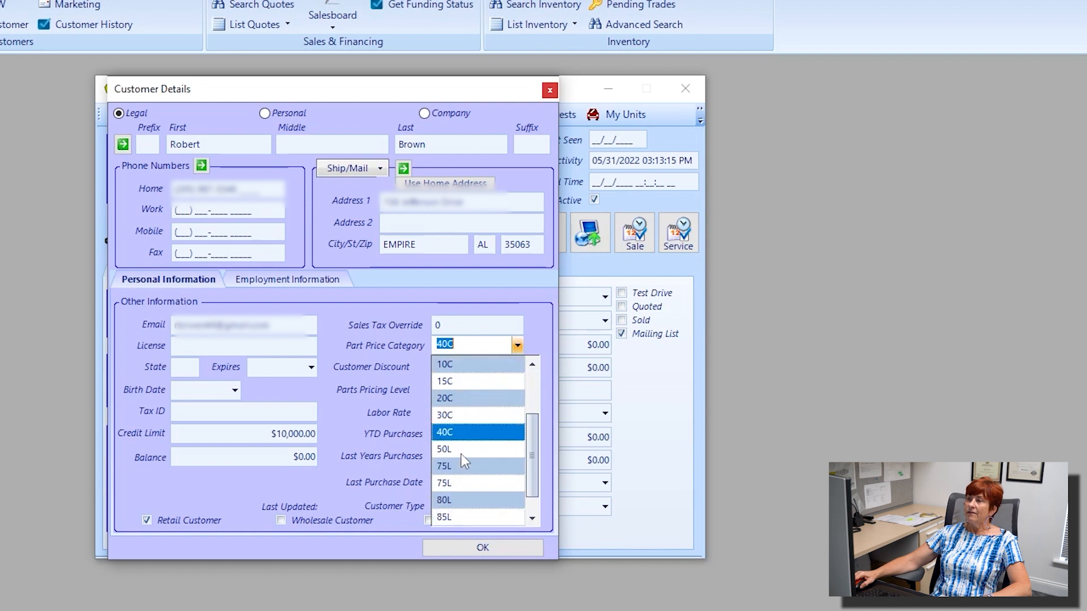
pyautogui.click(463, 467)
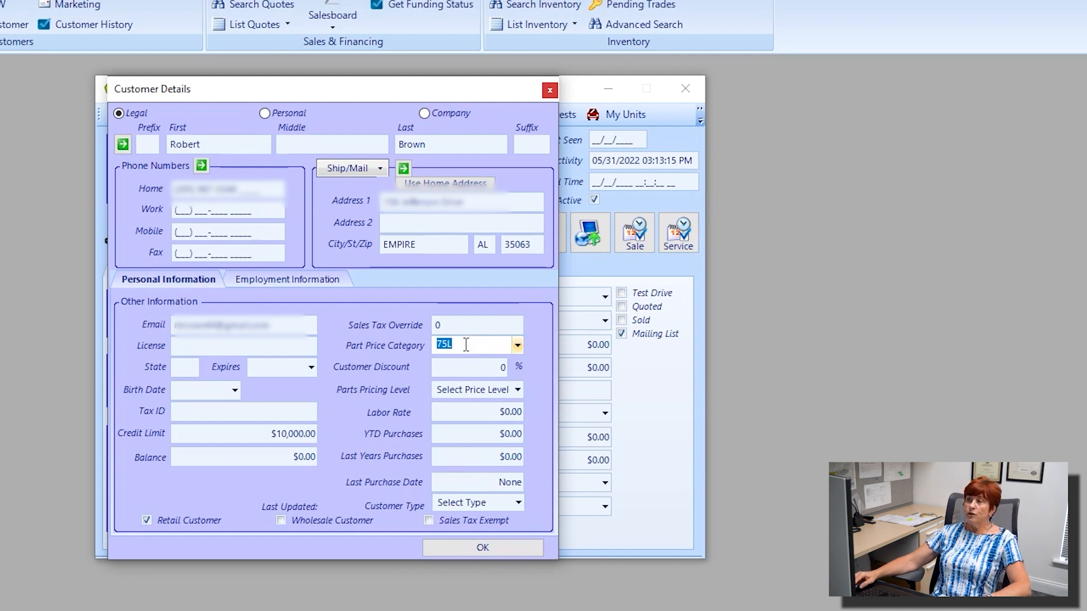
# Change the customer discount from 0 to 10%, then move on to Last Purchase Date.
pyautogui.click(473, 373)
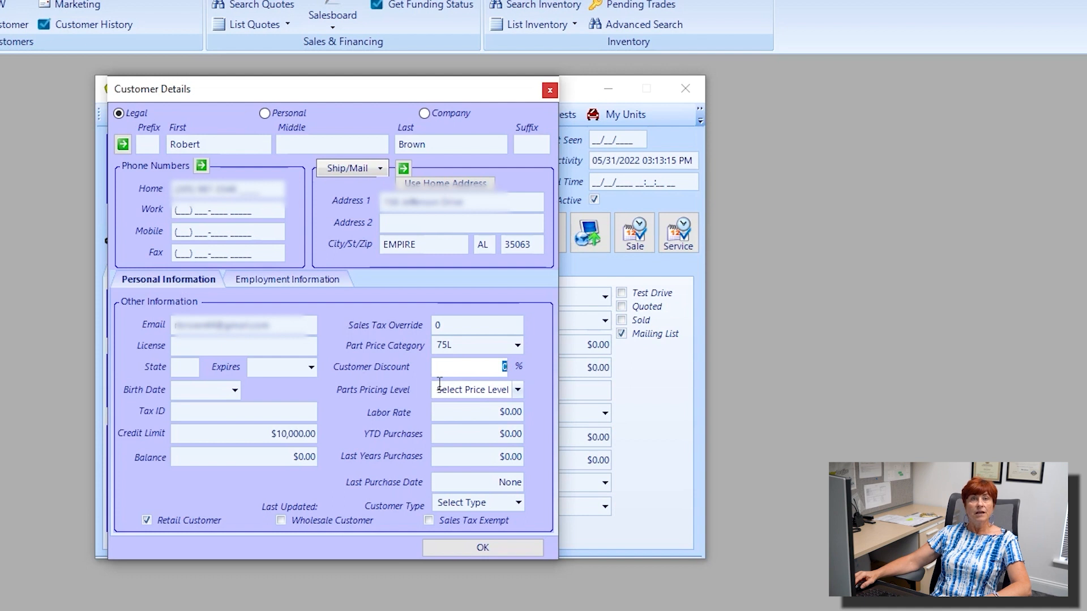
pyautogui.click(498, 373)
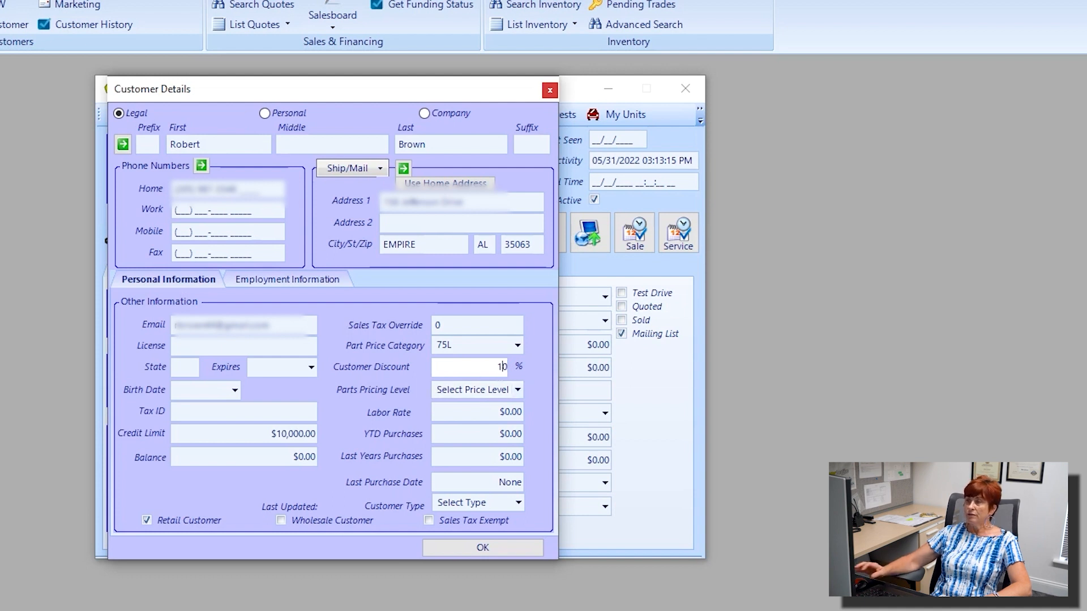
pyautogui.write('1')
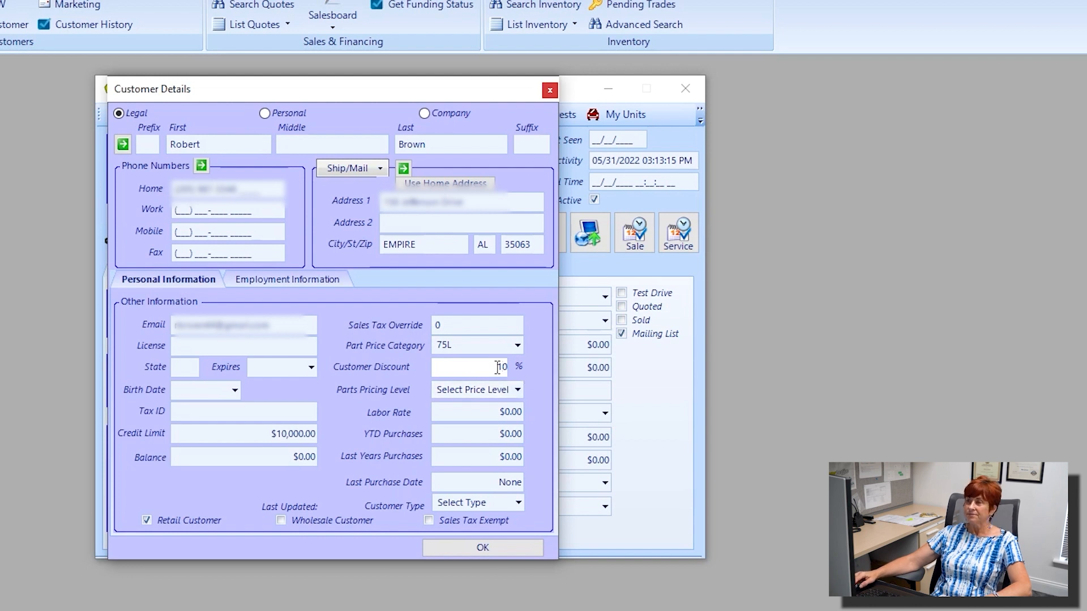
pyautogui.click(512, 414)
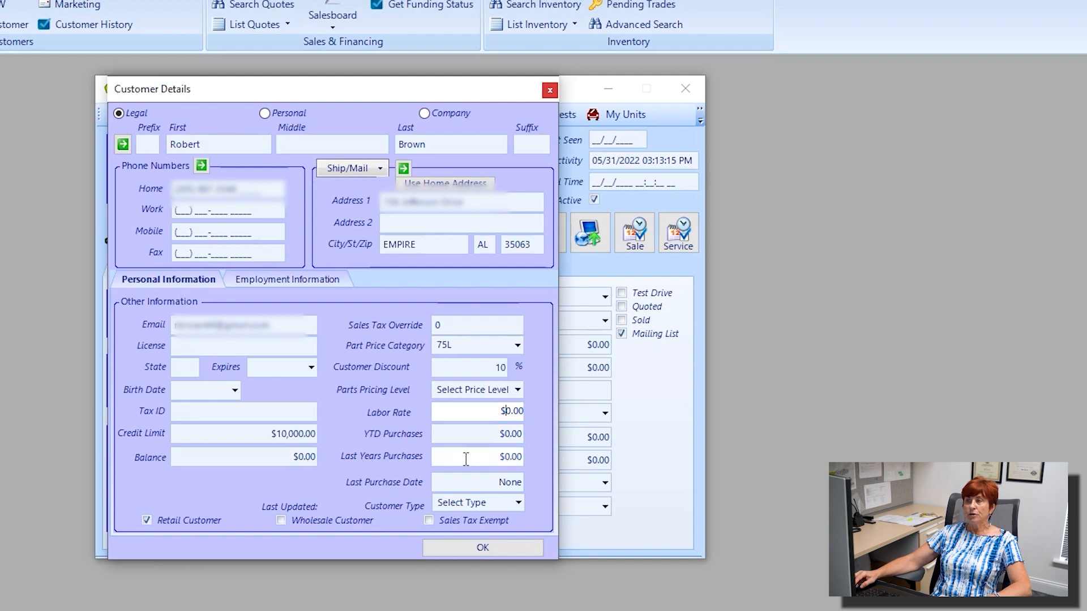
pyautogui.click(447, 484)
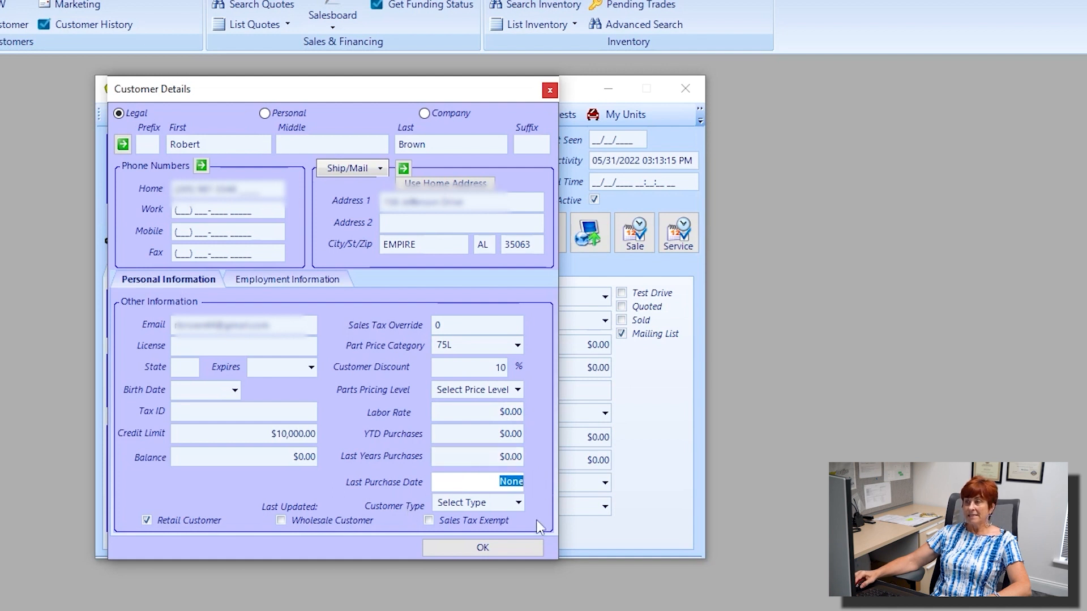
pyautogui.click(518, 503)
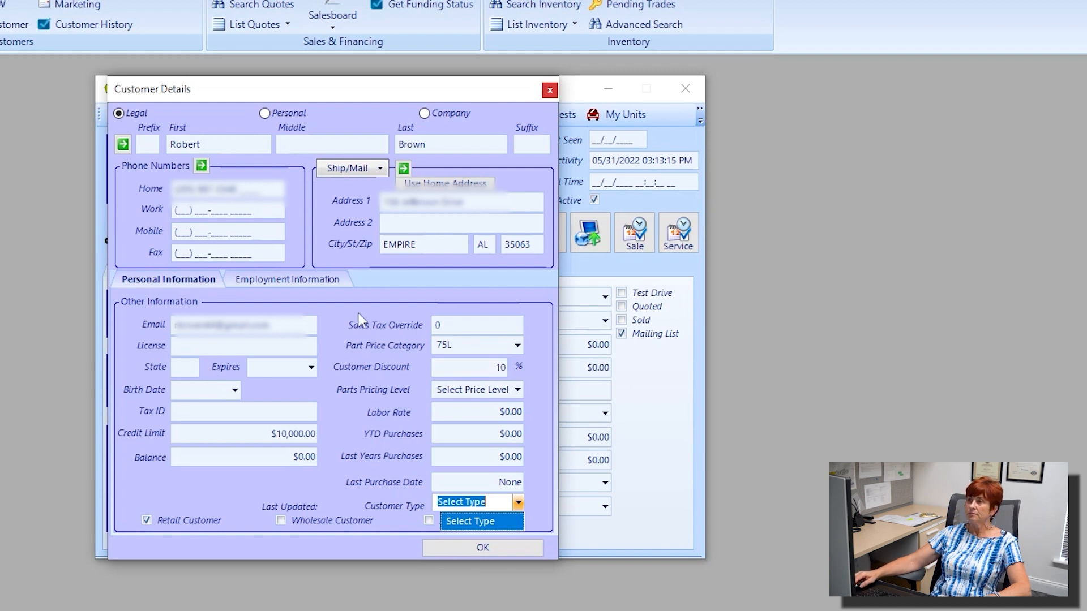
pyautogui.click(294, 277)
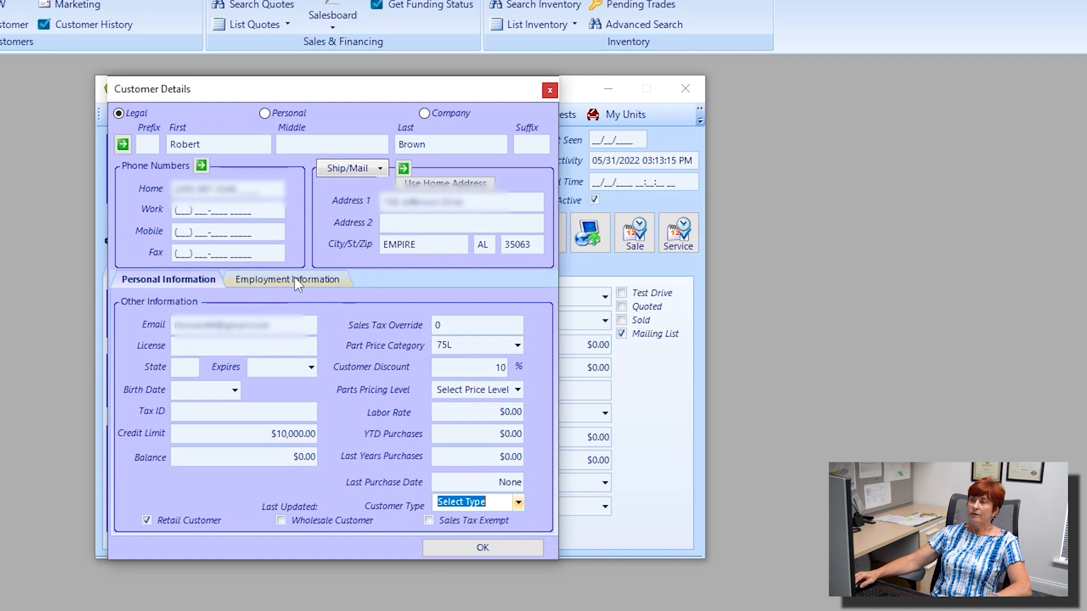
# Show the Employment Information fields, stepping through SSN, occupation, gross salary and status without entering values.
pyautogui.click(290, 281)
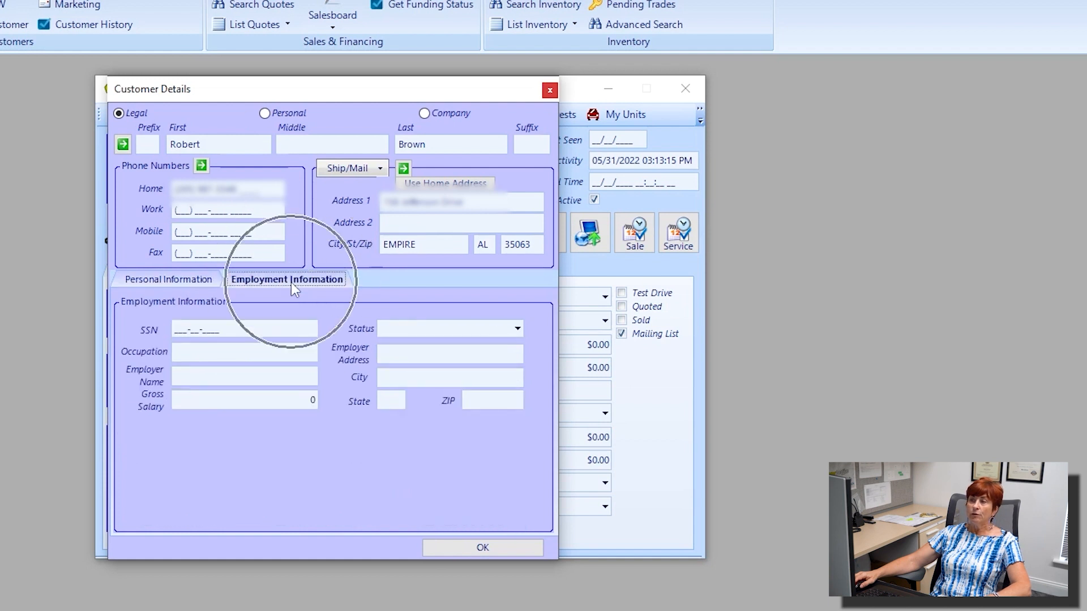
pyautogui.press('ctrl')
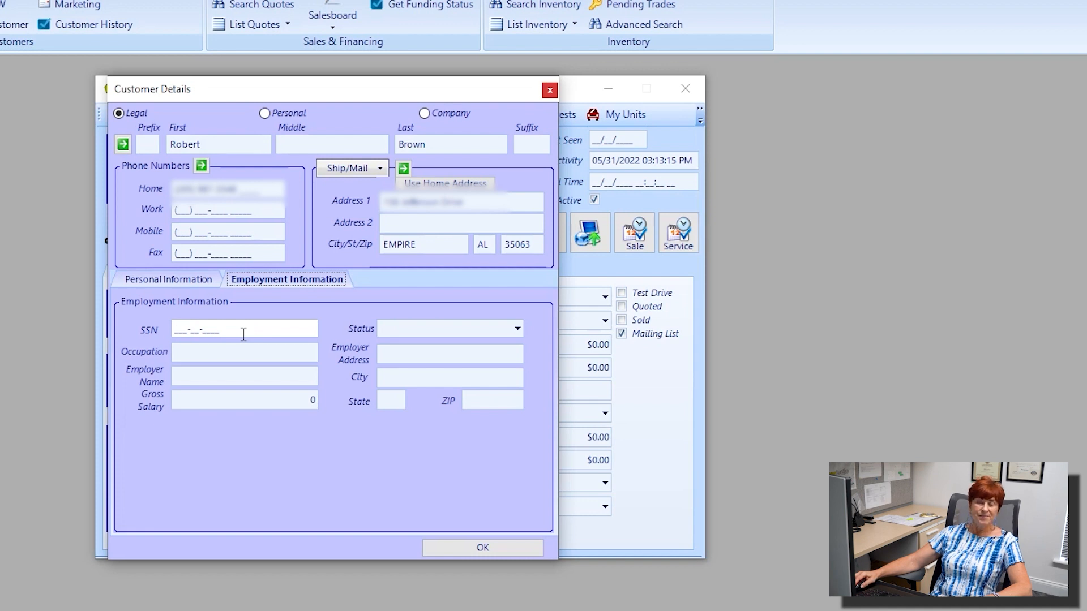
pyautogui.moveTo(234, 334)
pyautogui.mouseDown()
pyautogui.moveTo(202, 331)
pyautogui.moveTo(237, 334)
pyautogui.mouseUp()
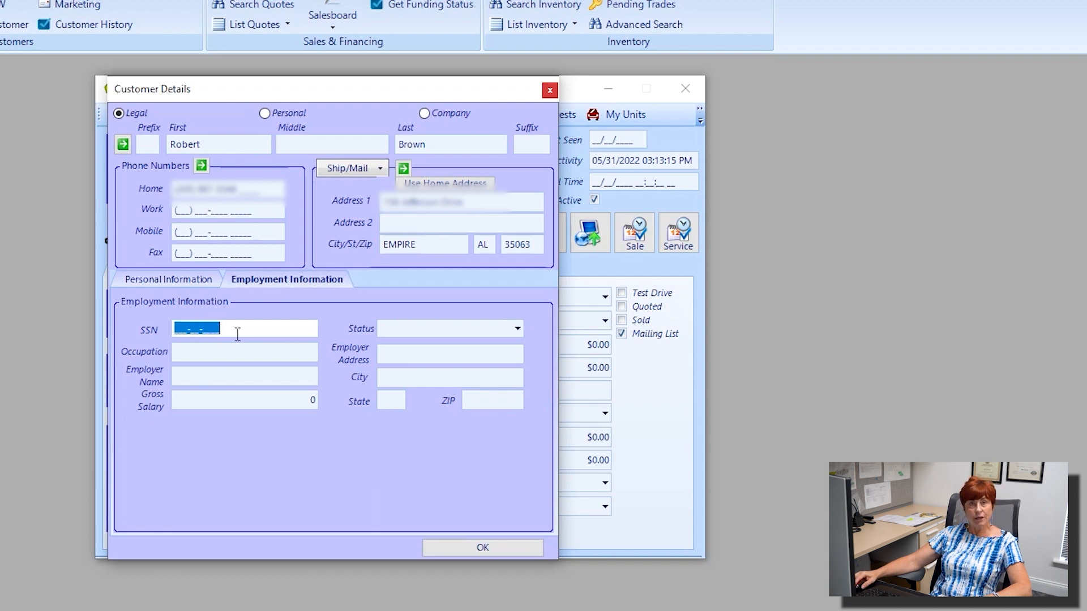
pyautogui.click(234, 354)
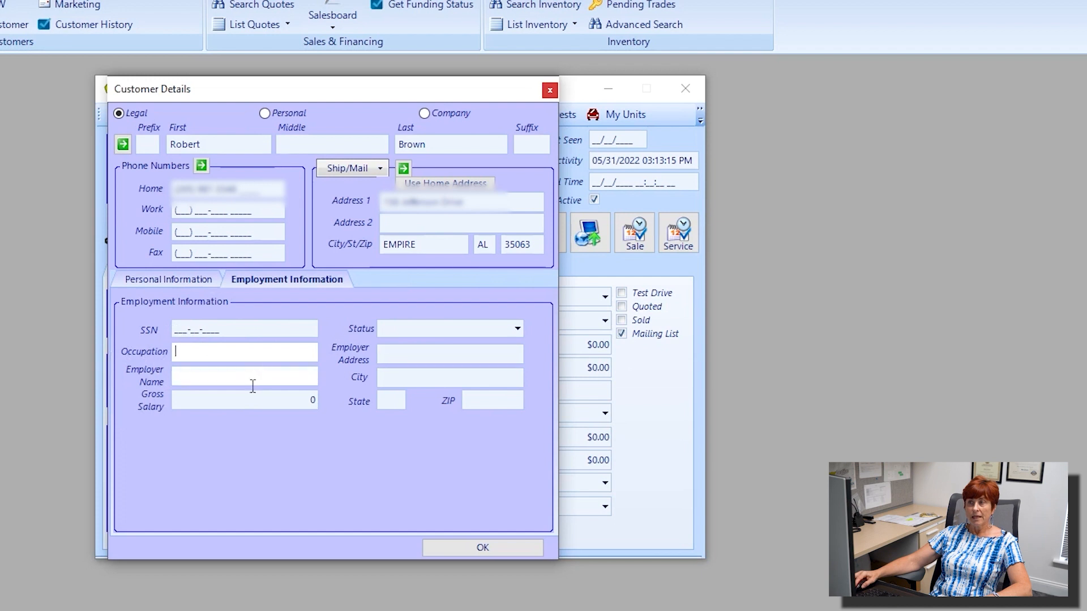
pyautogui.click(235, 400)
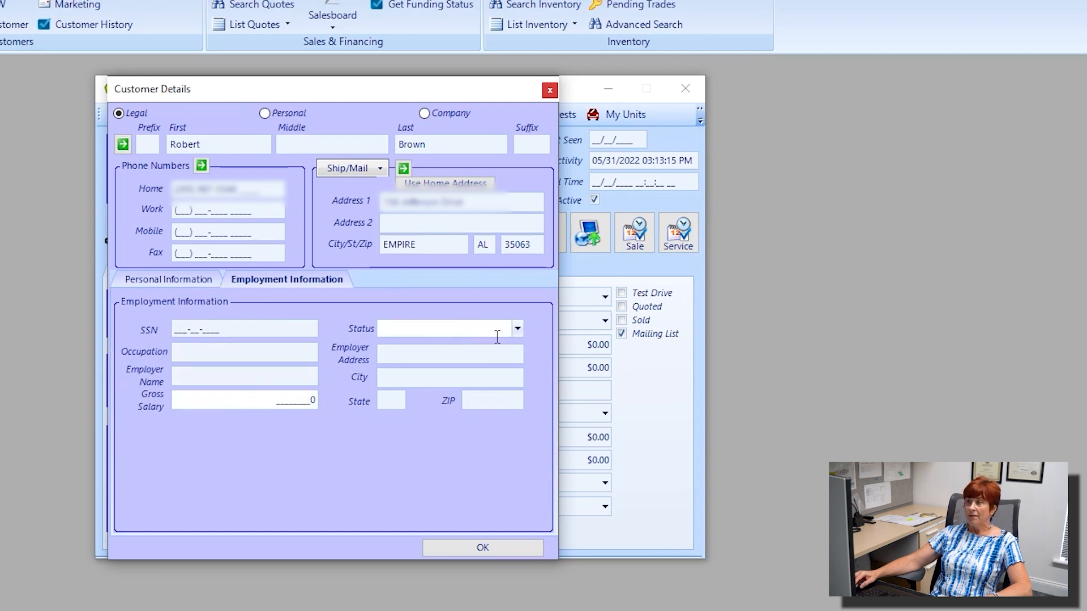
pyautogui.click(516, 331)
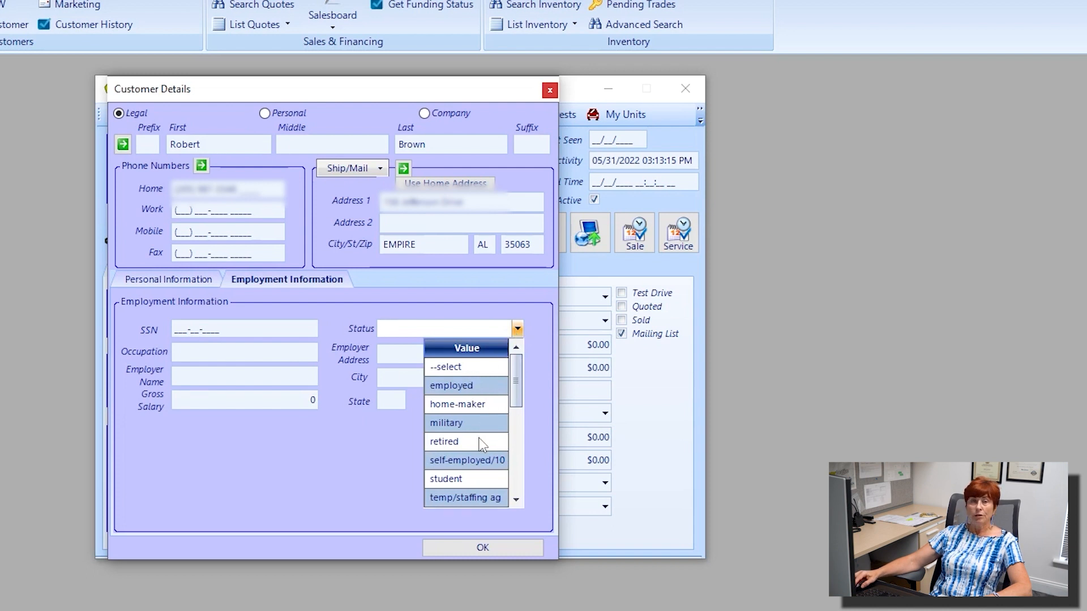
pyautogui.scroll(-1, 474, 461)
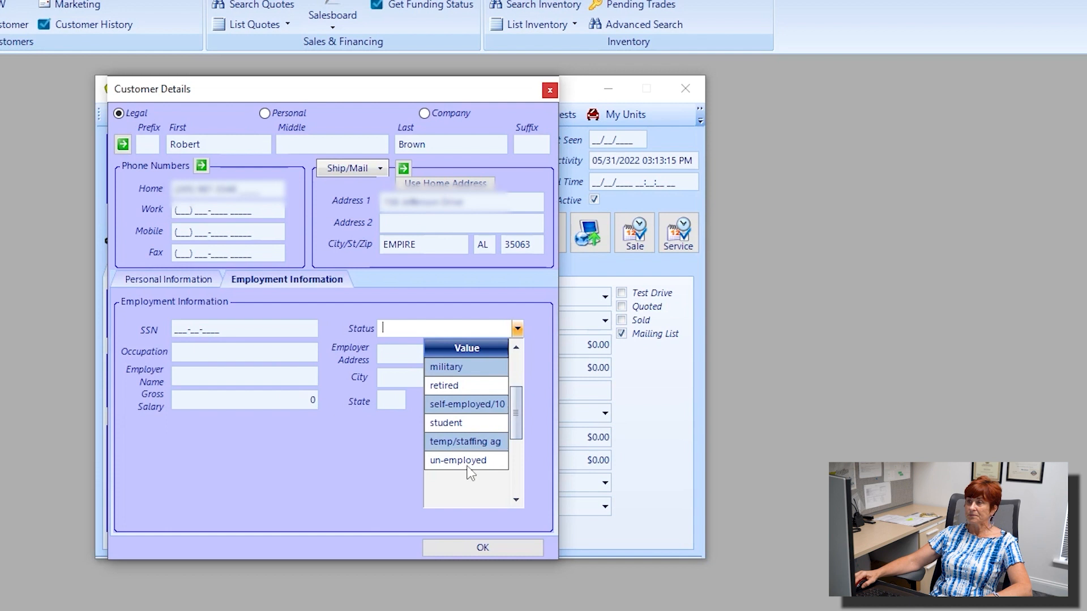
pyautogui.click(329, 458)
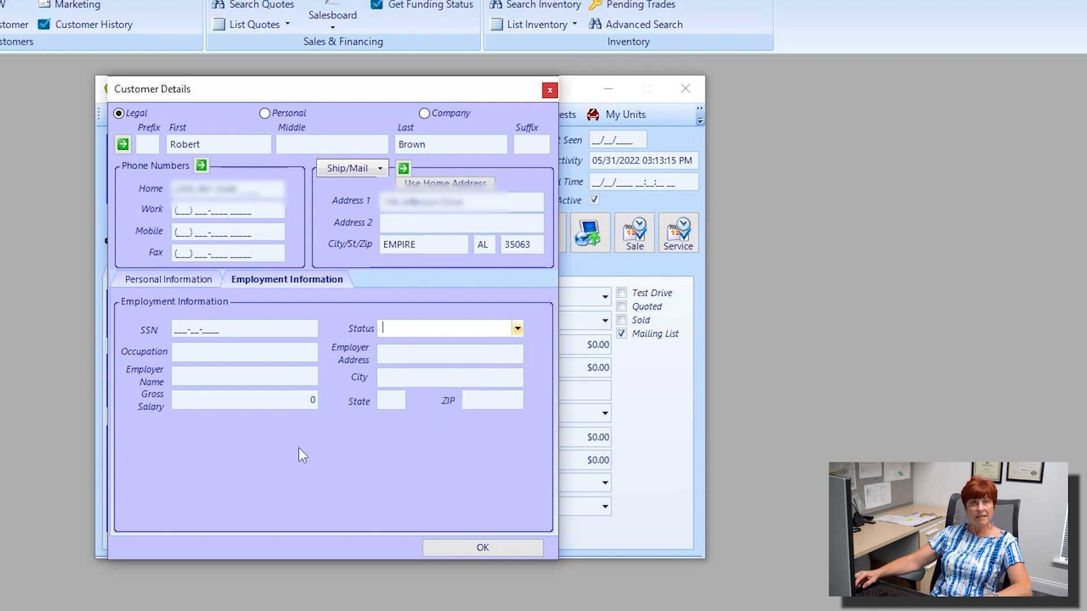
# Confirm the completed Customer Details with OK, leaving unsaved changes on the Customer Information record.
pyautogui.click(479, 548)
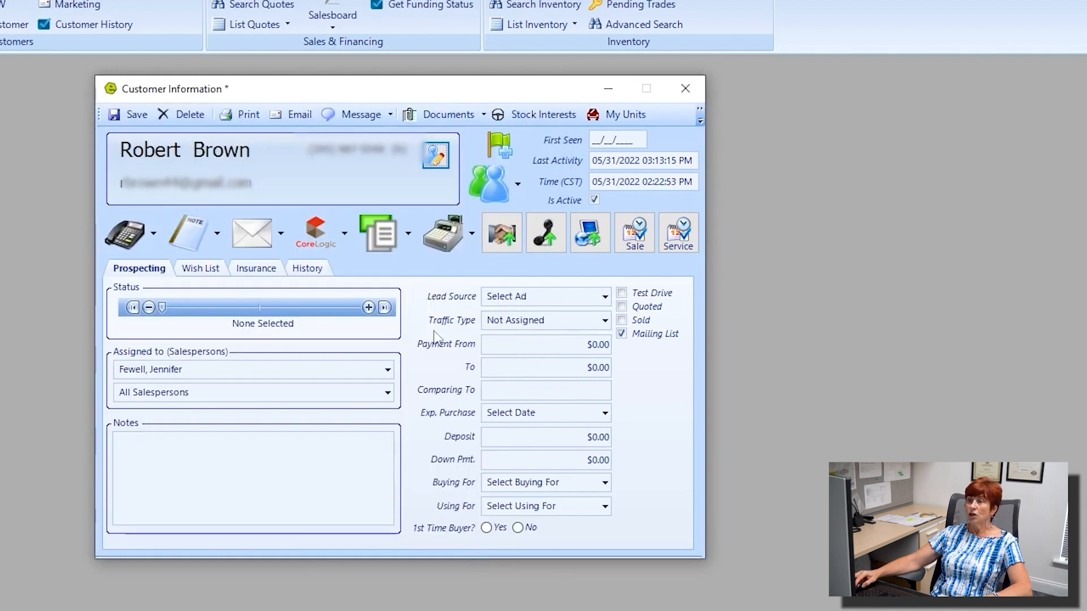